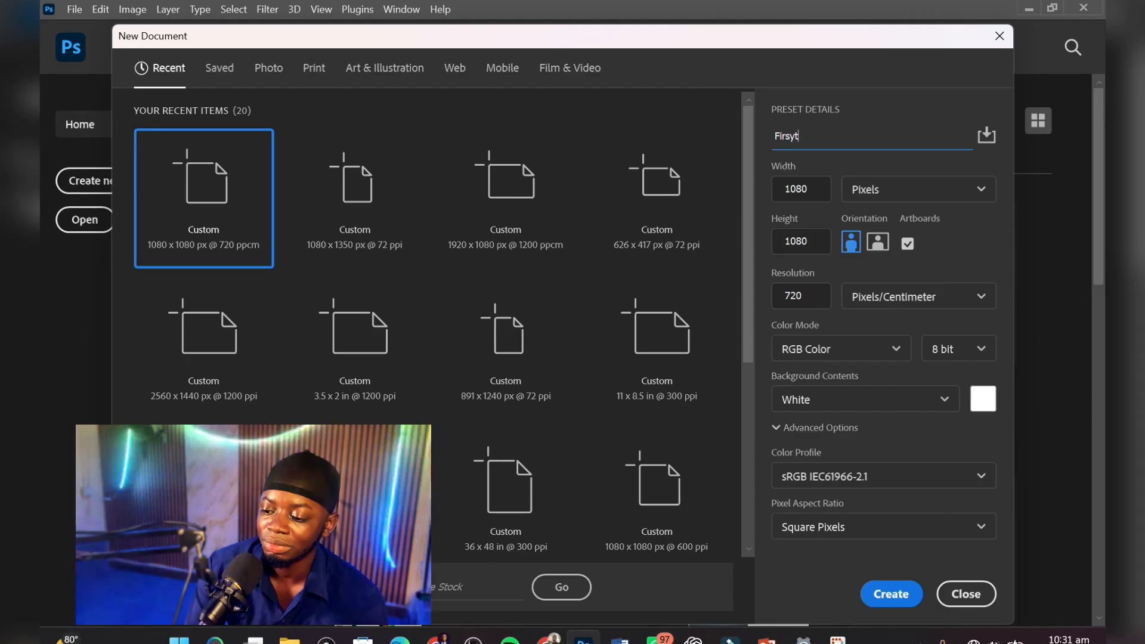
Name the new document First Practical and set it to 1080 by 1350 pixels in portrait orientation
{"action": "type", "text": "t Prac"}
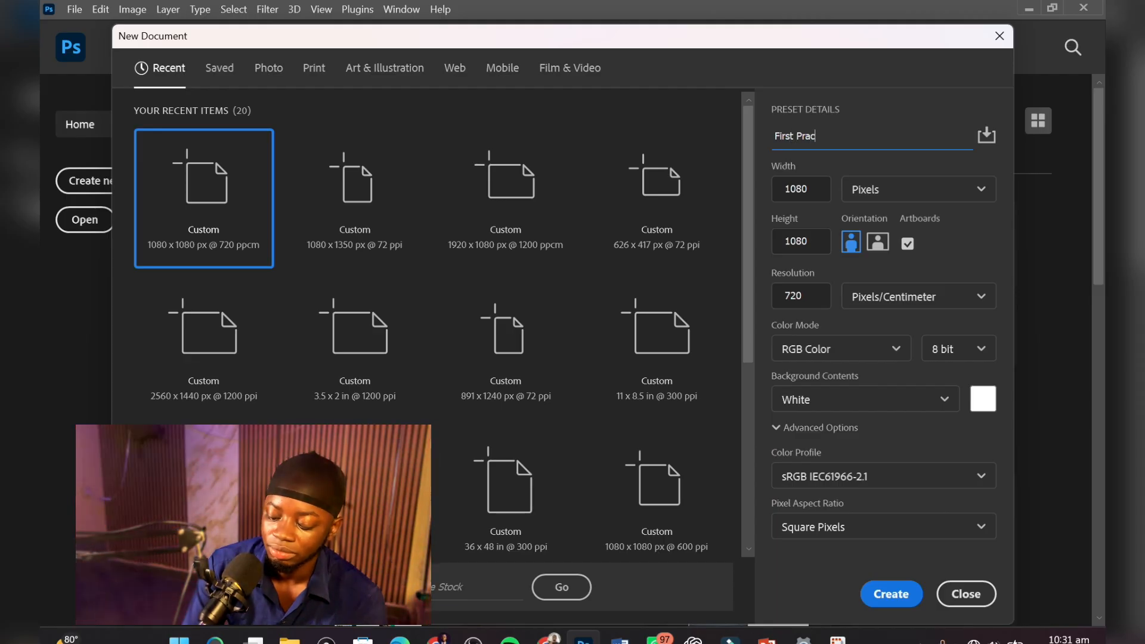
{"action": "type", "text": "tical"}
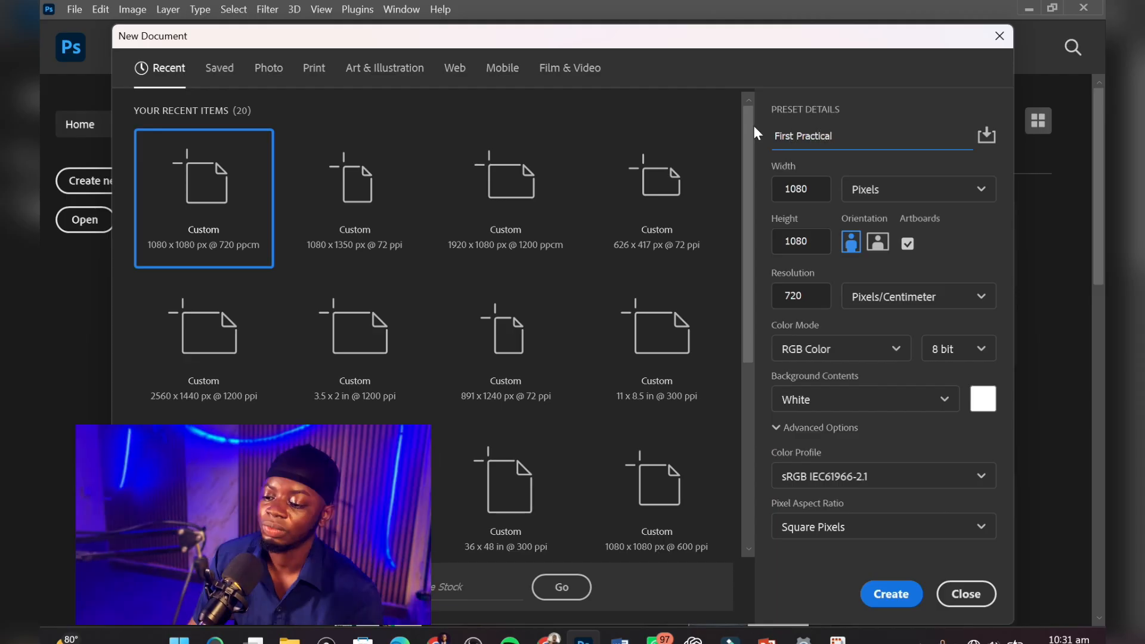
{"action": "left_click", "coordinate": [818, 190]}
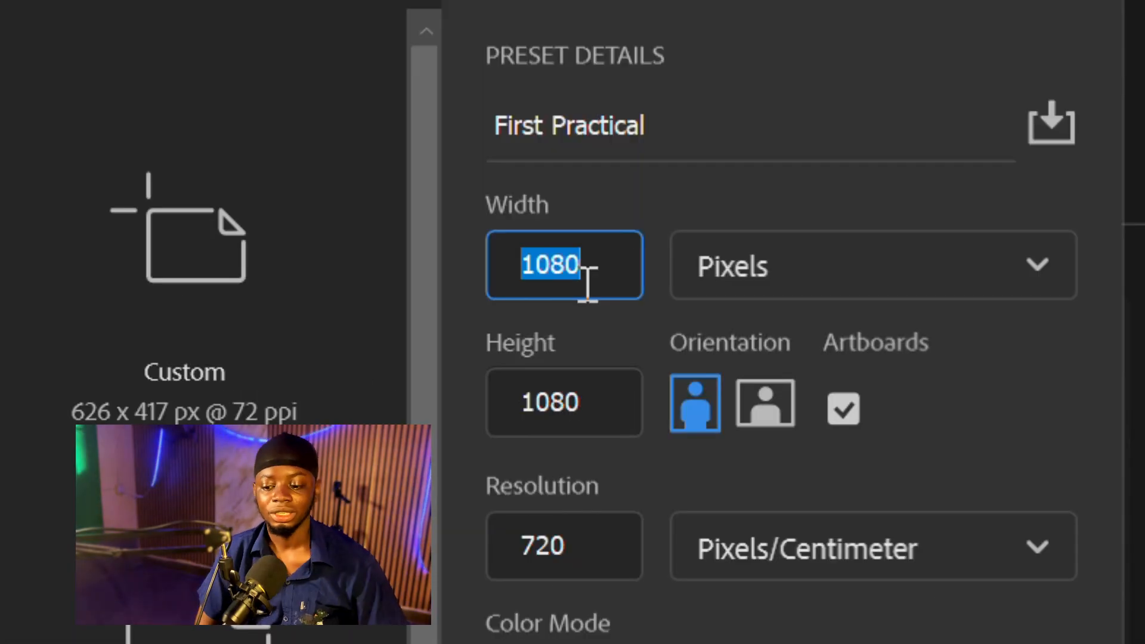
{"action": "type", "text": "1"}
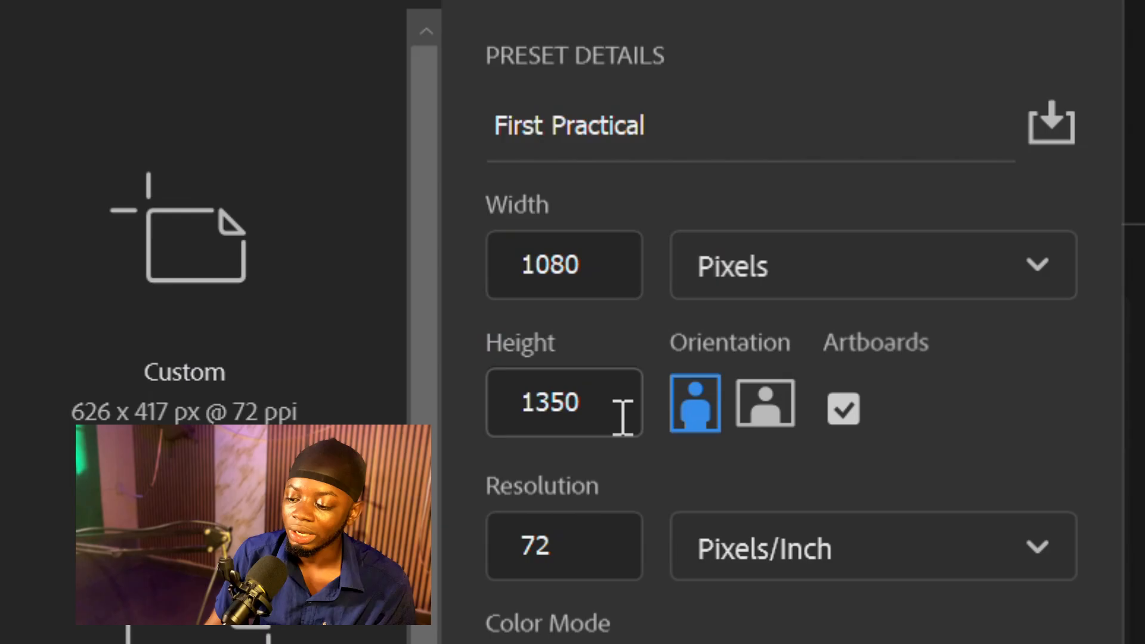
{"action": "left_click", "coordinate": [622, 417]}
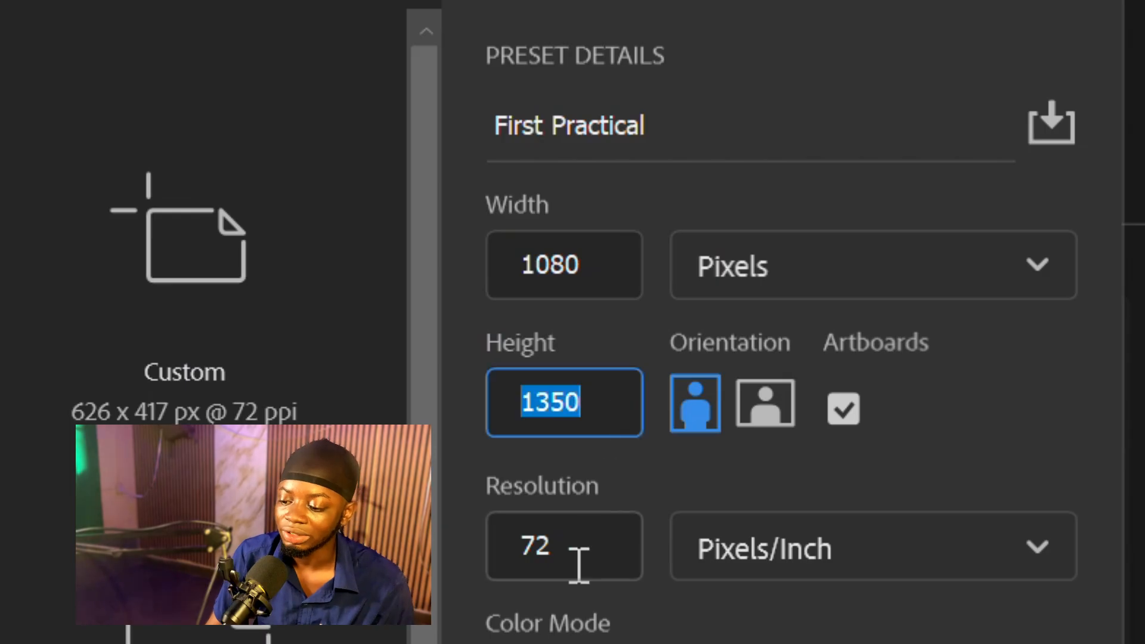
{"action": "left_click", "coordinate": [598, 265]}
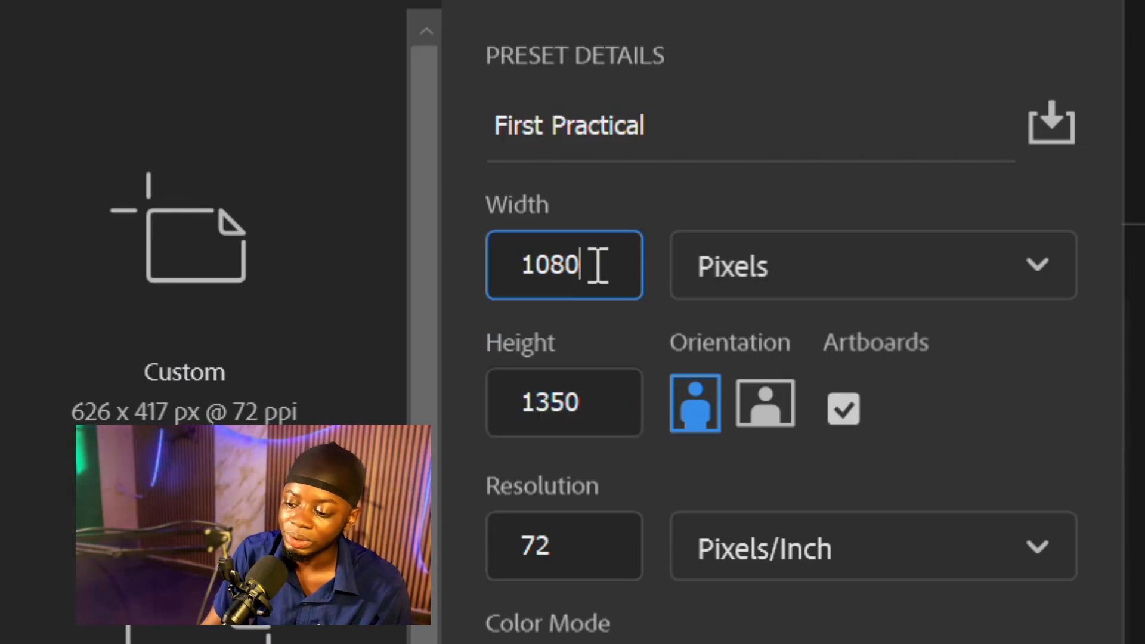
{"action": "left_click", "coordinate": [600, 409]}
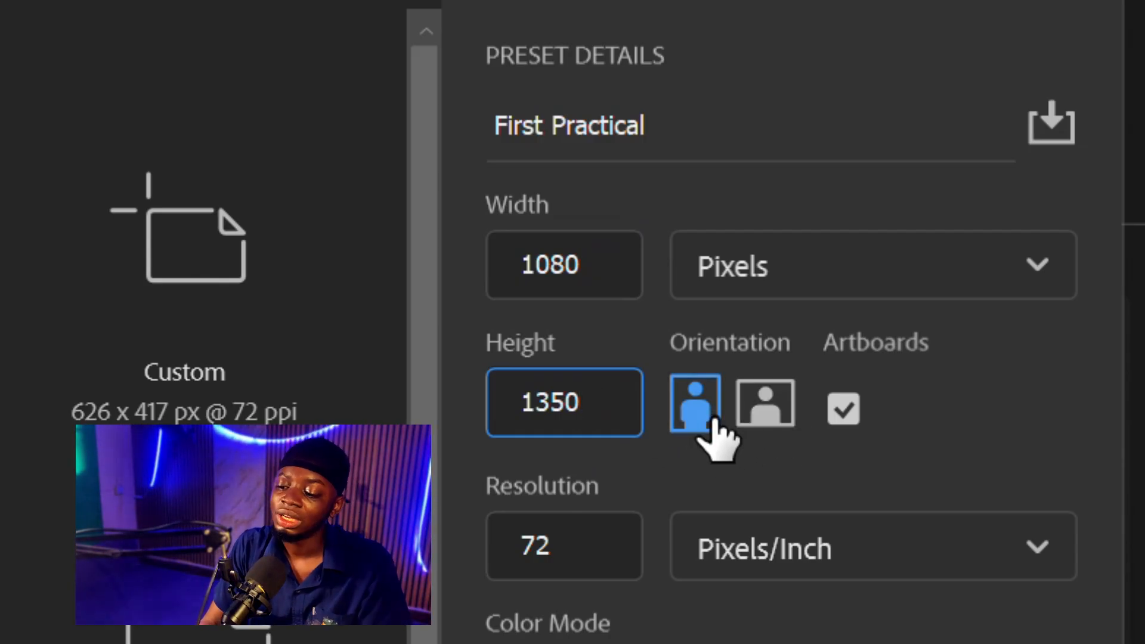
{"action": "left_click", "coordinate": [694, 406]}
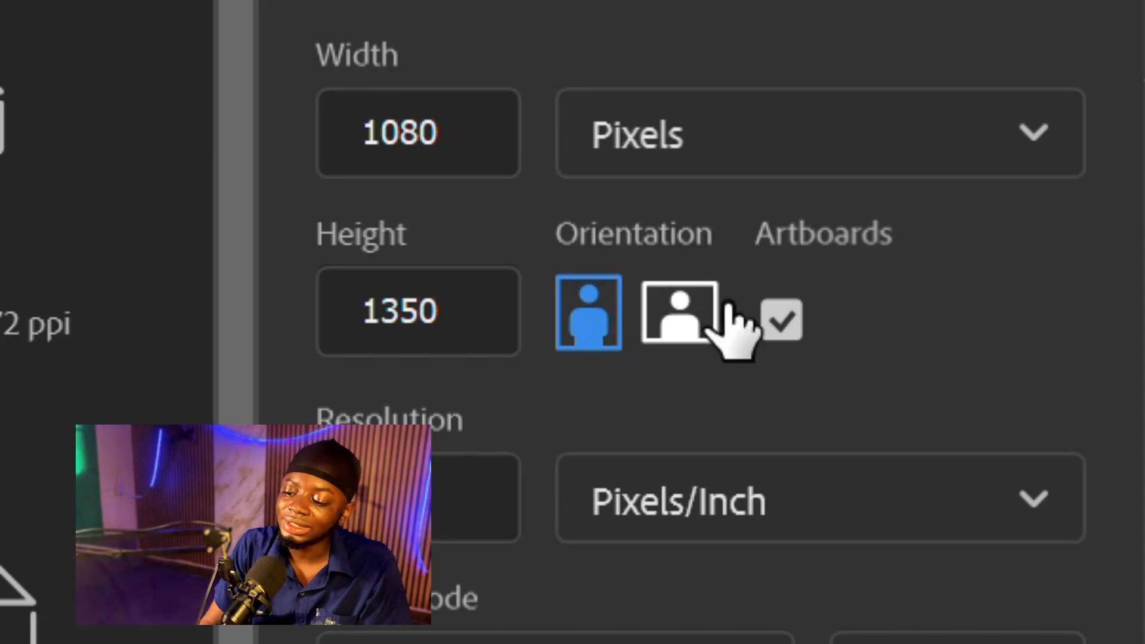
Keep artboards enabled for the new document and set its resolution to 300 pixels/inch
{"action": "left_click", "coordinate": [781, 320]}
{"action": "left_click", "coordinate": [776, 322]}
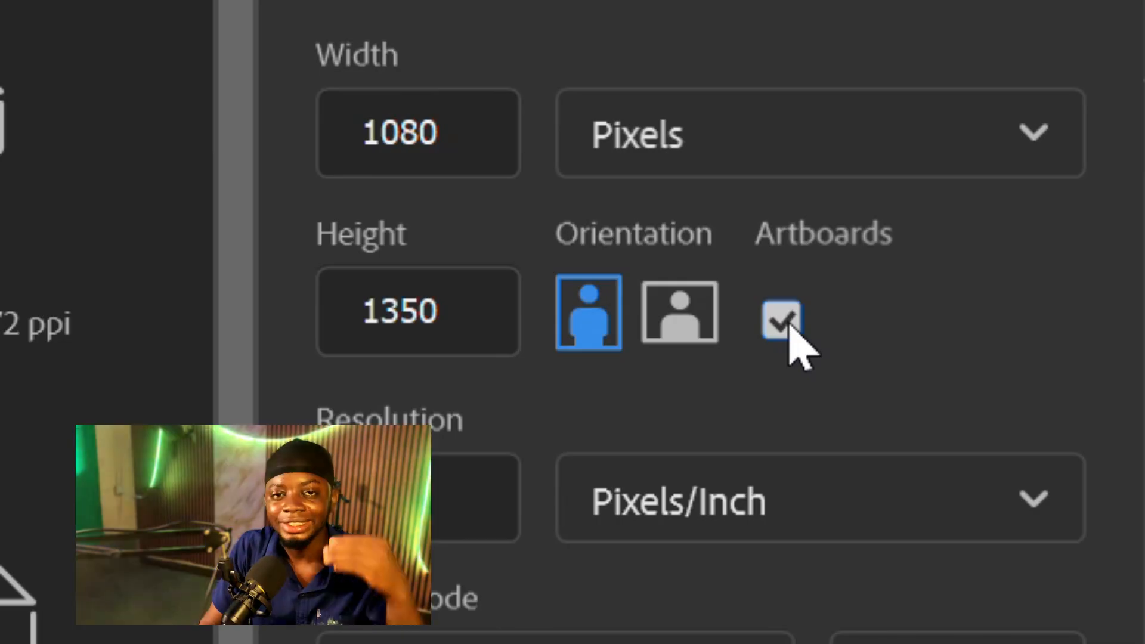
{"action": "left_click", "coordinate": [455, 518]}
{"action": "double_click", "coordinate": [446, 517]}
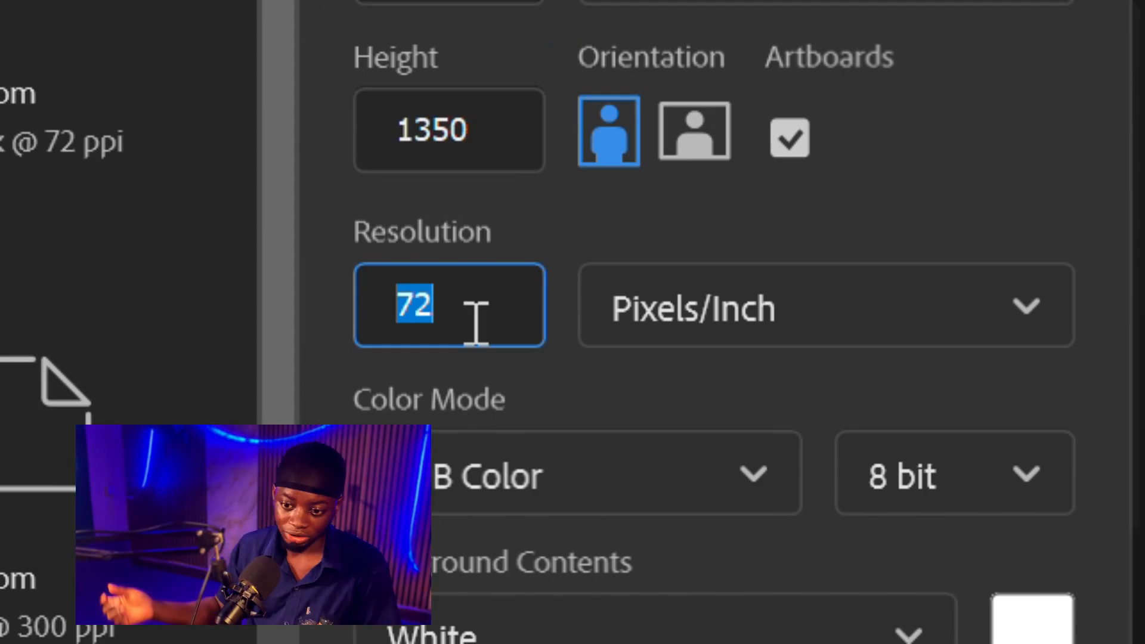
{"action": "type", "text": "300"}
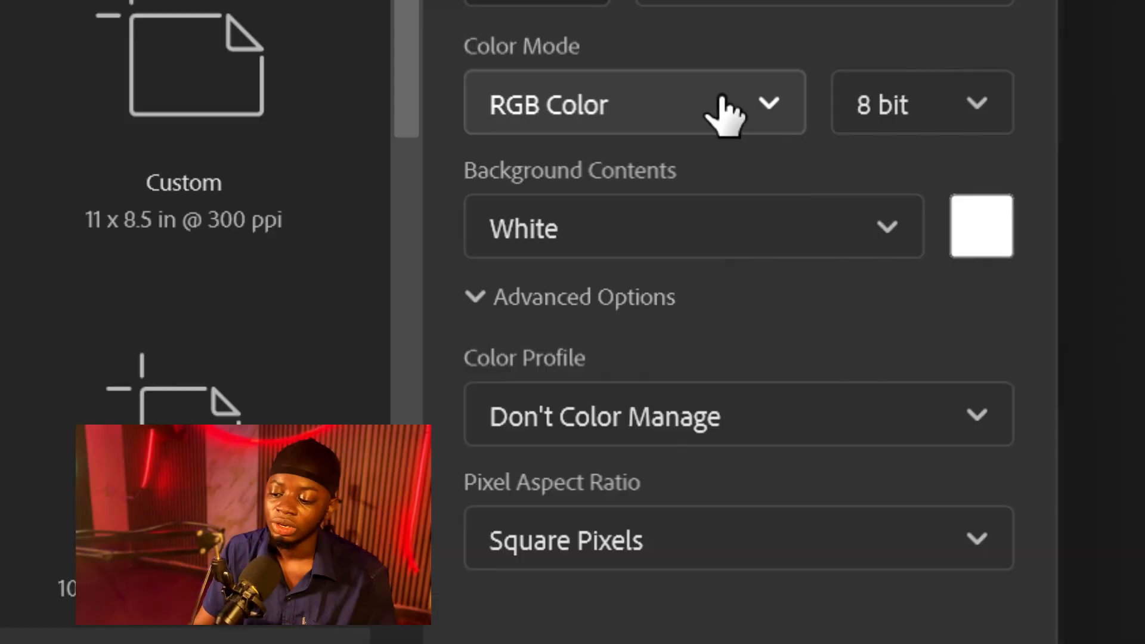
Keep RGB Color mode and White background contents, and create the document
{"action": "left_click", "coordinate": [697, 490]}
{"action": "left_click", "coordinate": [729, 113]}
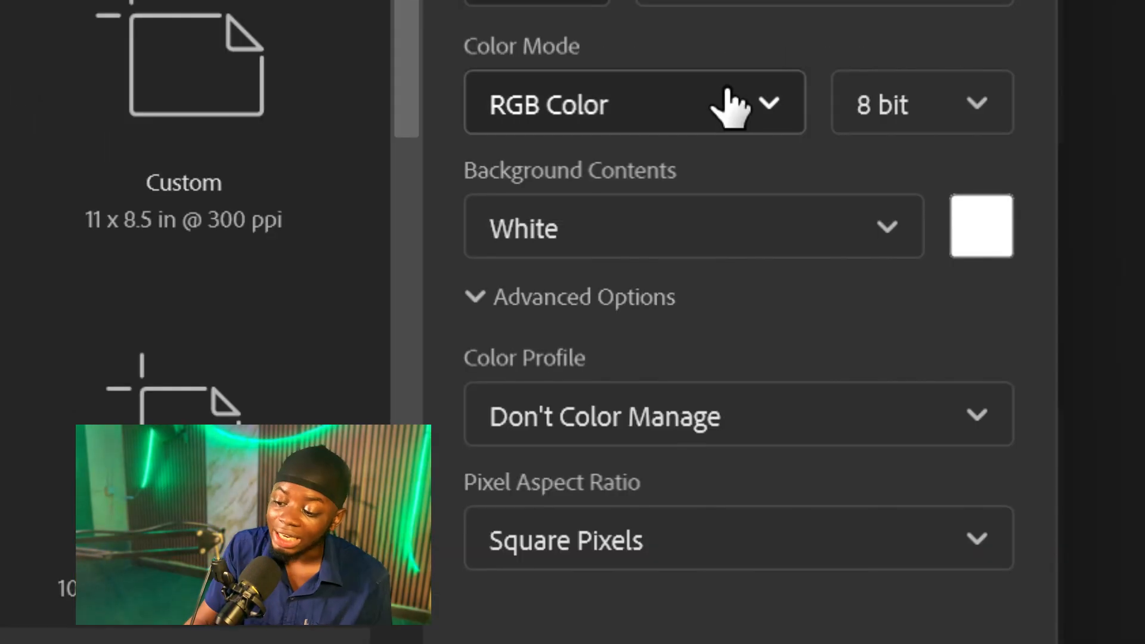
{"action": "left_click", "coordinate": [847, 226]}
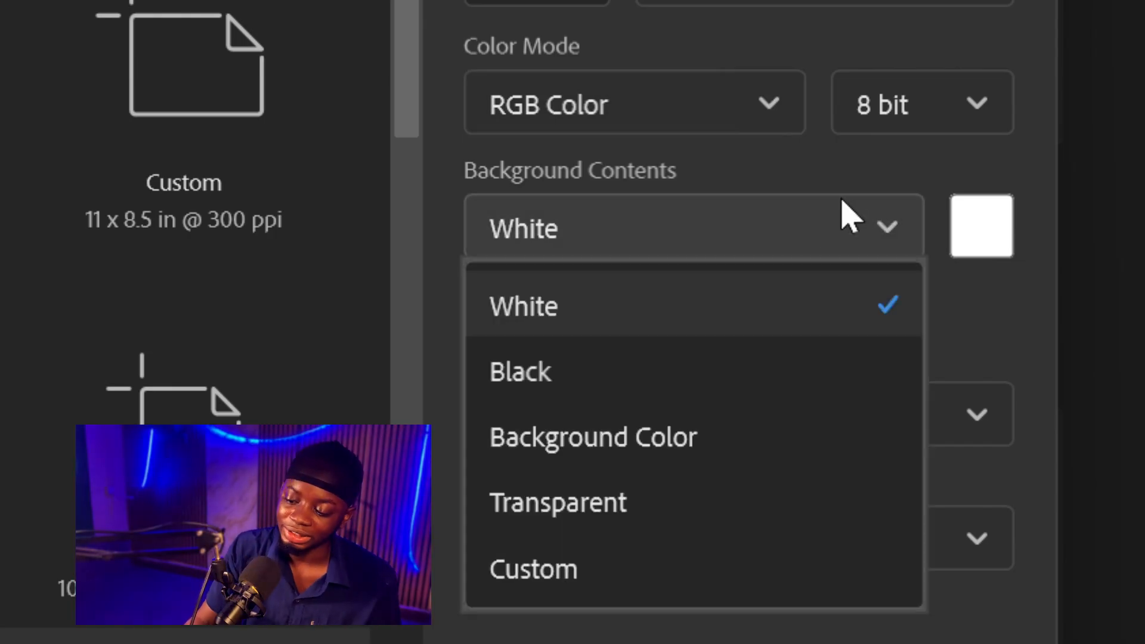
{"action": "left_click", "coordinate": [894, 240]}
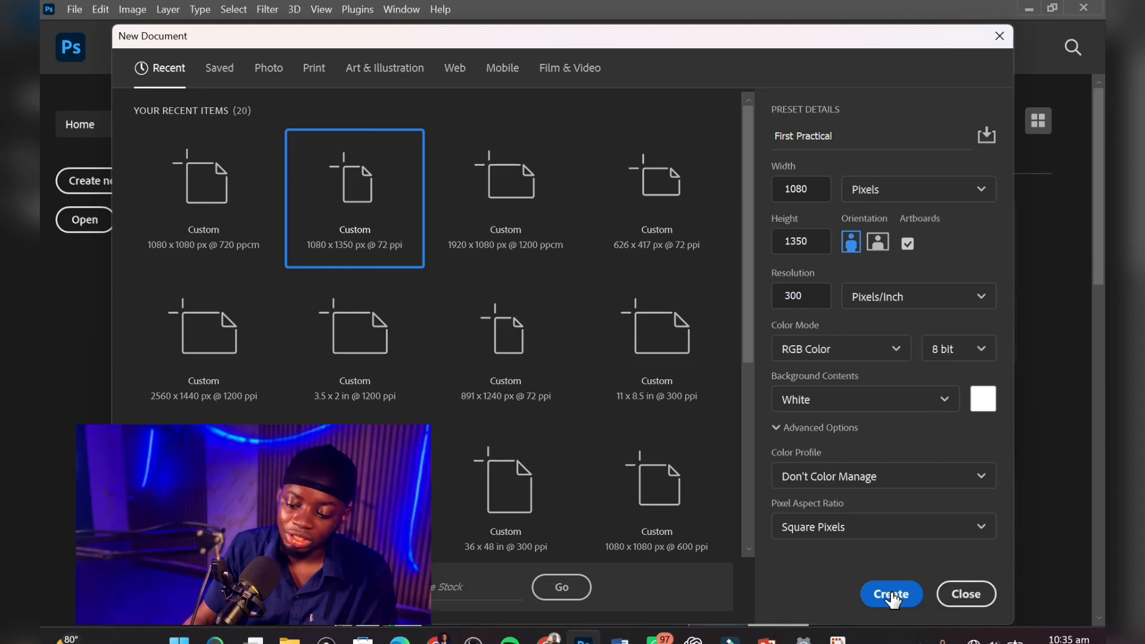
{"action": "left_click", "coordinate": [891, 594]}
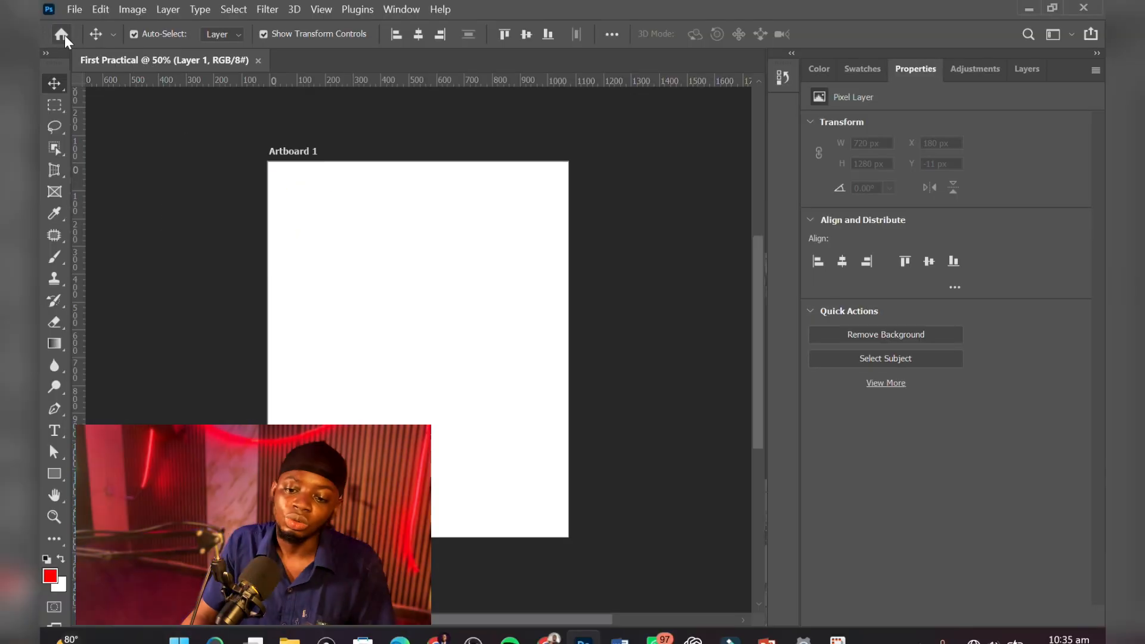
Go to the home screen, open the existing Untitled-1 PSD from the NEWEDGE DEL folder, and close it again
{"action": "left_click", "coordinate": [62, 34]}
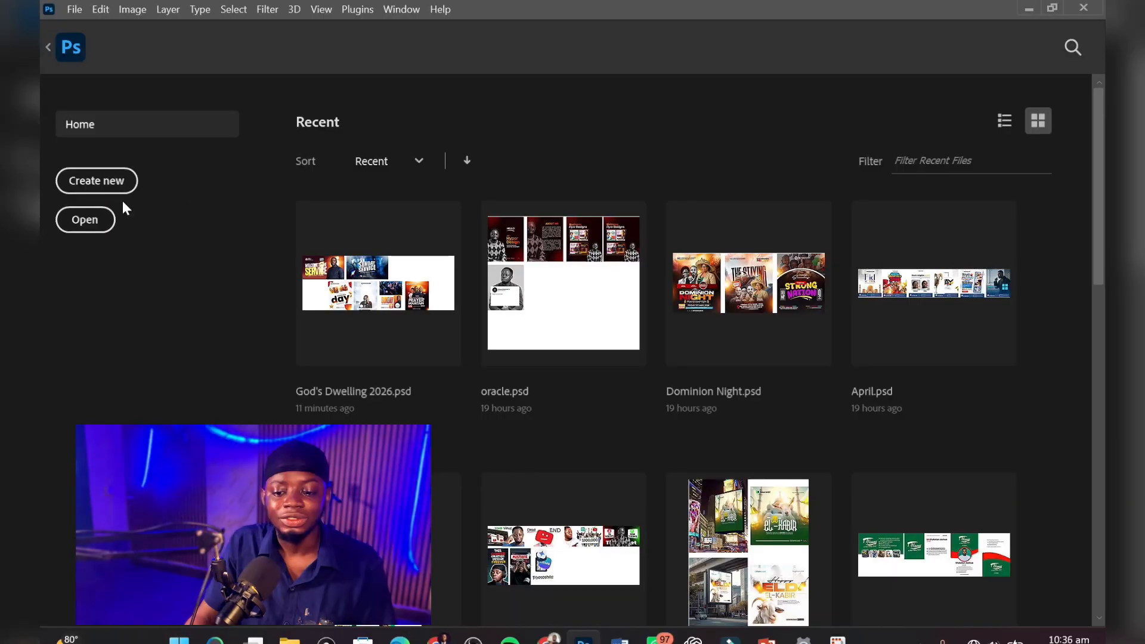
{"action": "left_click", "coordinate": [84, 221]}
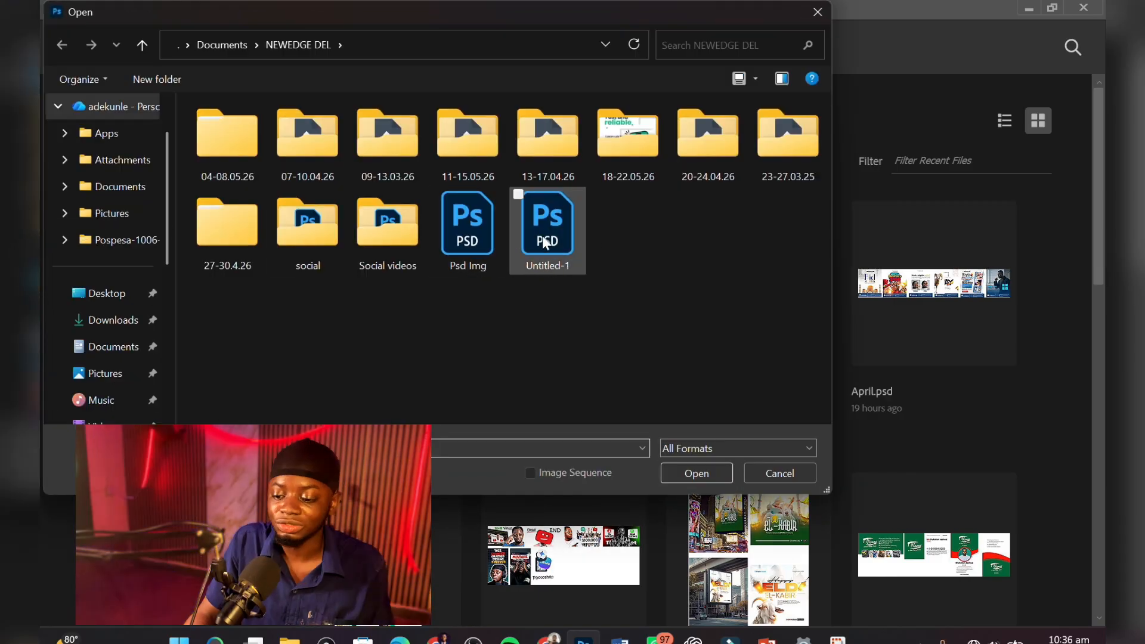
{"action": "double_click", "coordinate": [546, 238]}
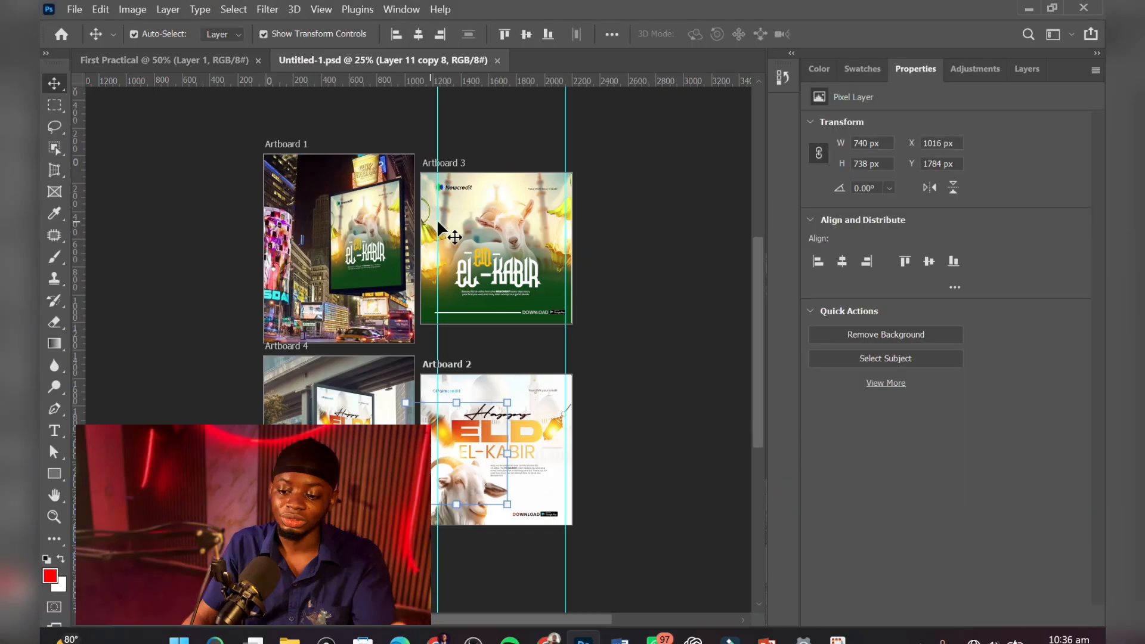
{"action": "left_click", "coordinate": [497, 60]}
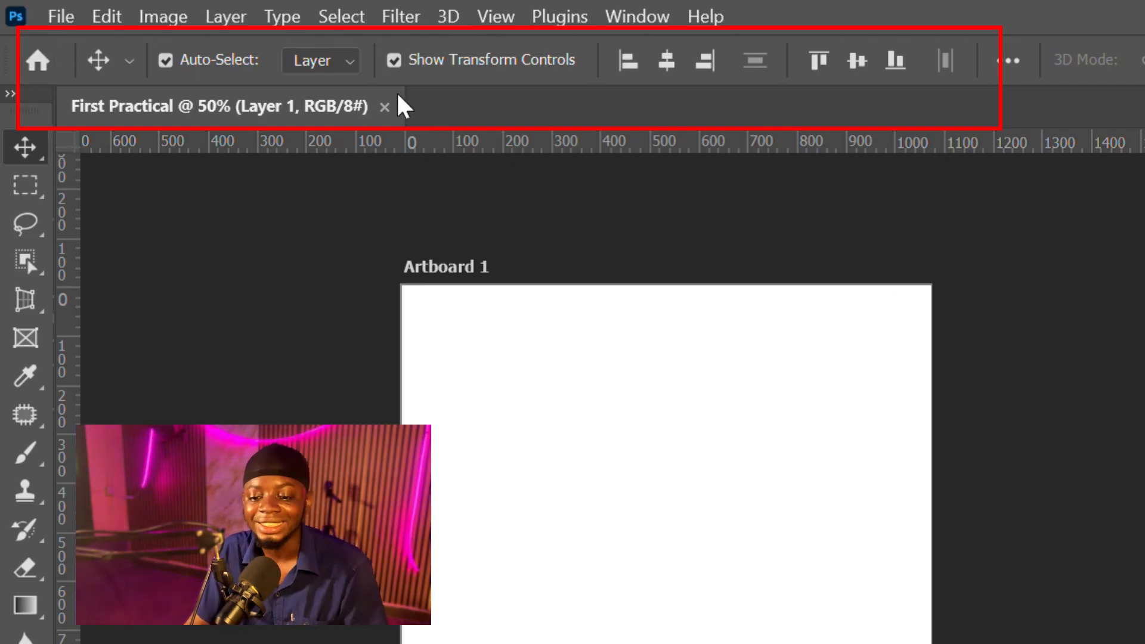
Compare the tool options of the Rectangular Marquee, Lasso and Object Selection tools, and return to the Move tool
{"action": "left_click", "coordinate": [25, 186]}
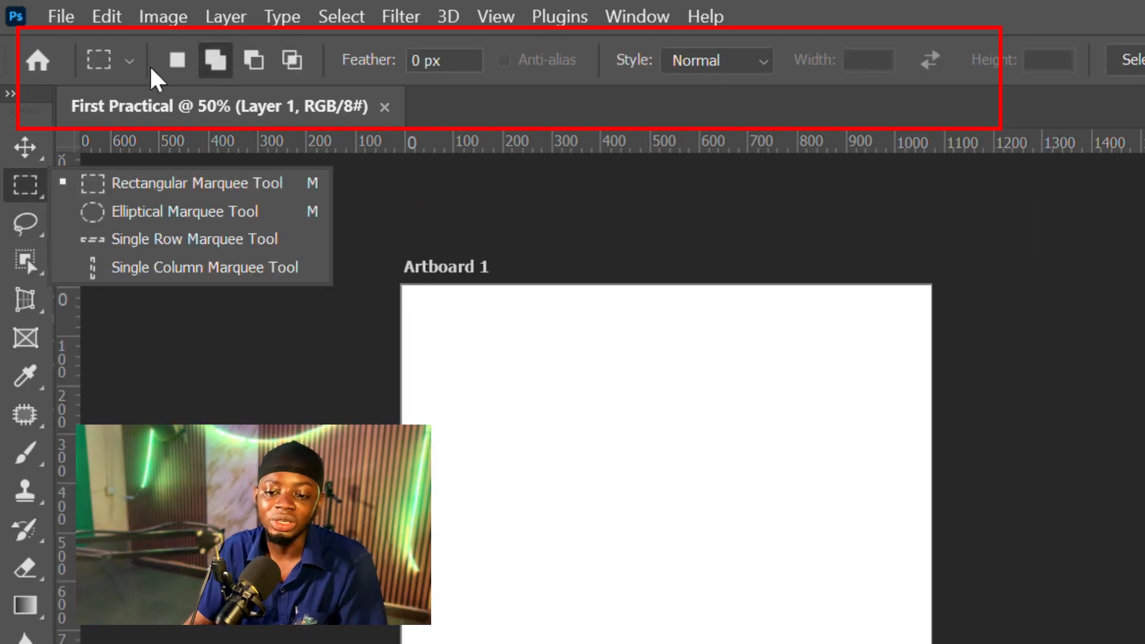
{"action": "left_click", "coordinate": [24, 226]}
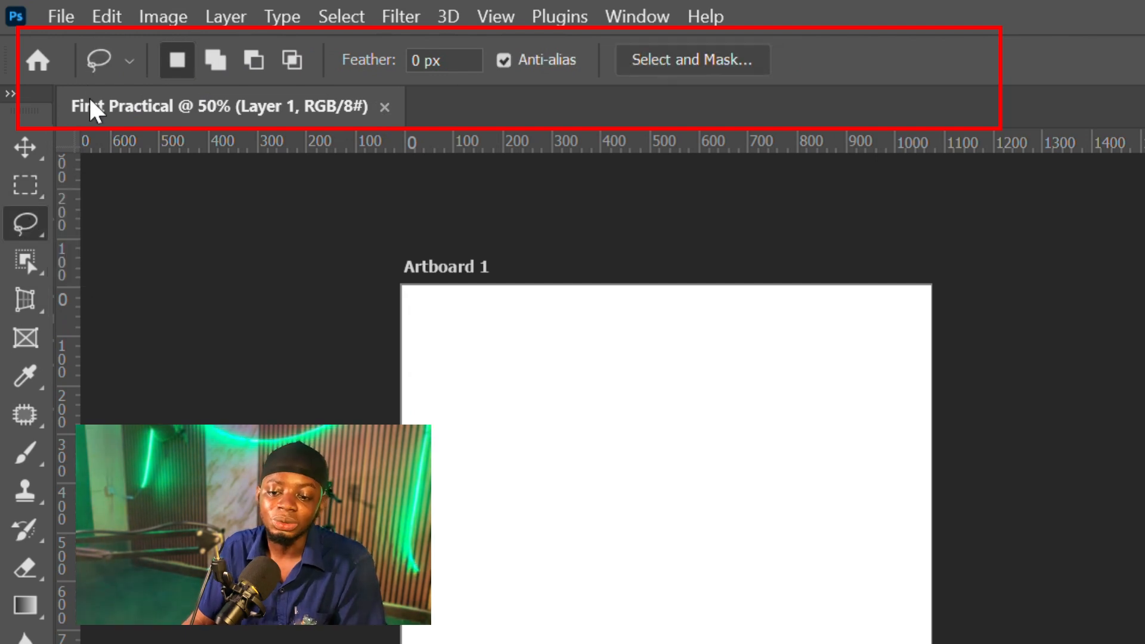
{"action": "left_click", "coordinate": [24, 261]}
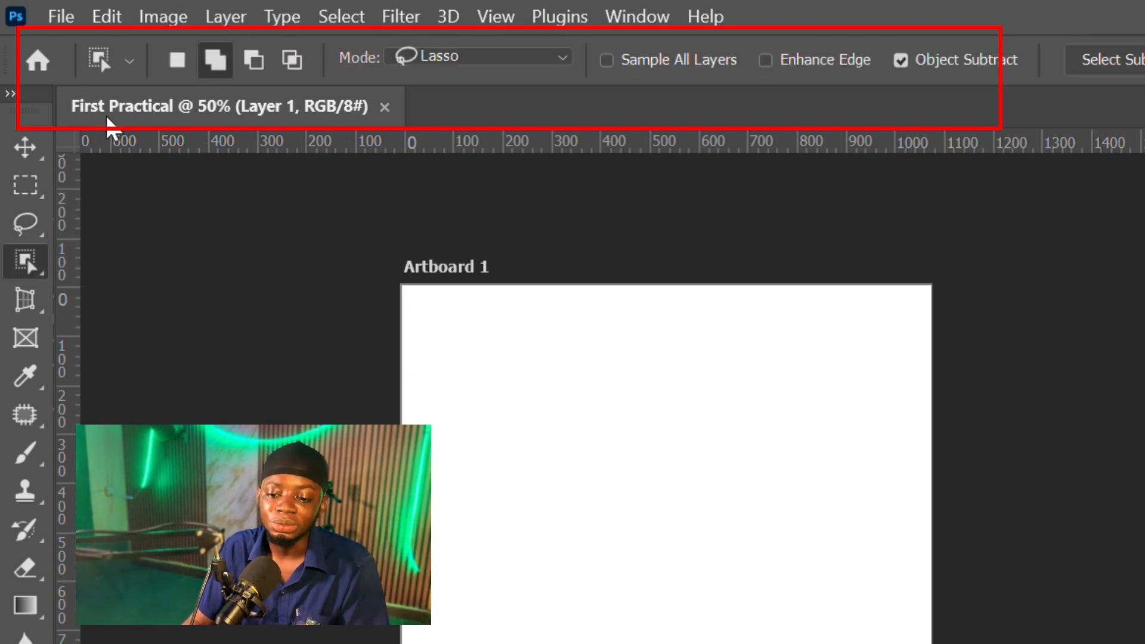
{"action": "left_click", "coordinate": [25, 147]}
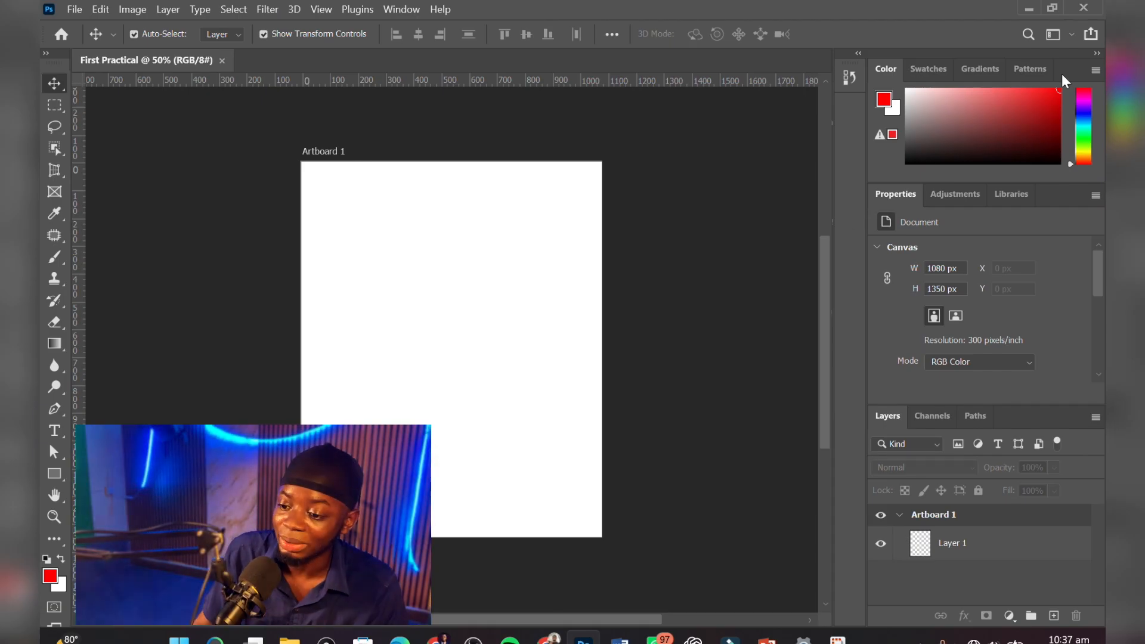
Detach and close the Gradients, Patterns and Libraries panels in the Essentials workspace
{"action": "left_click", "coordinate": [1055, 34]}
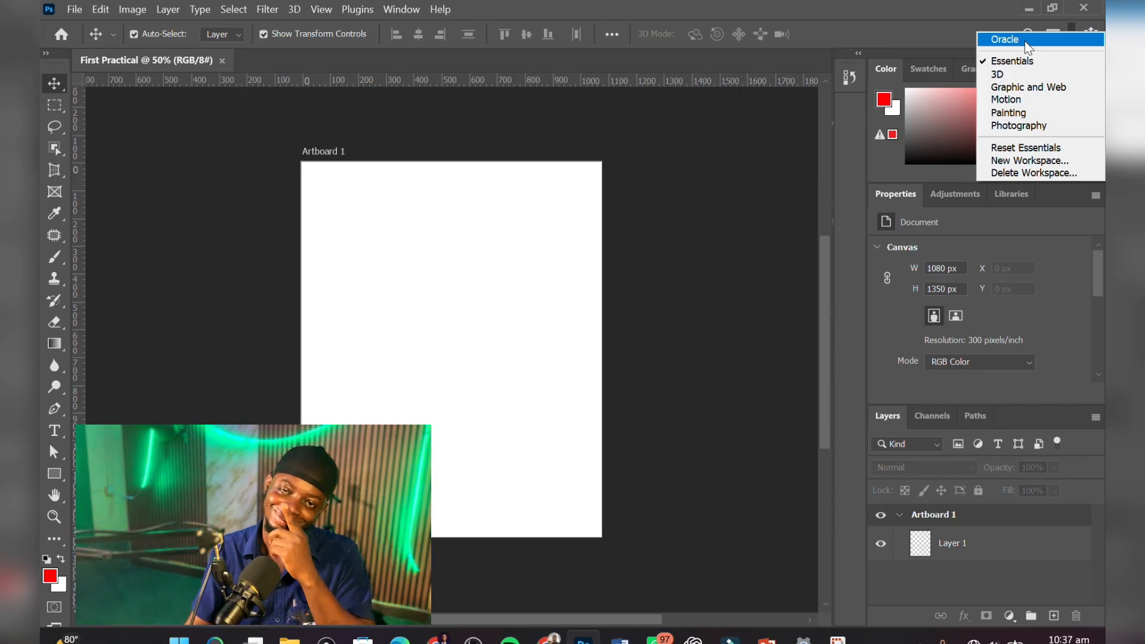
{"action": "left_click", "coordinate": [722, 161]}
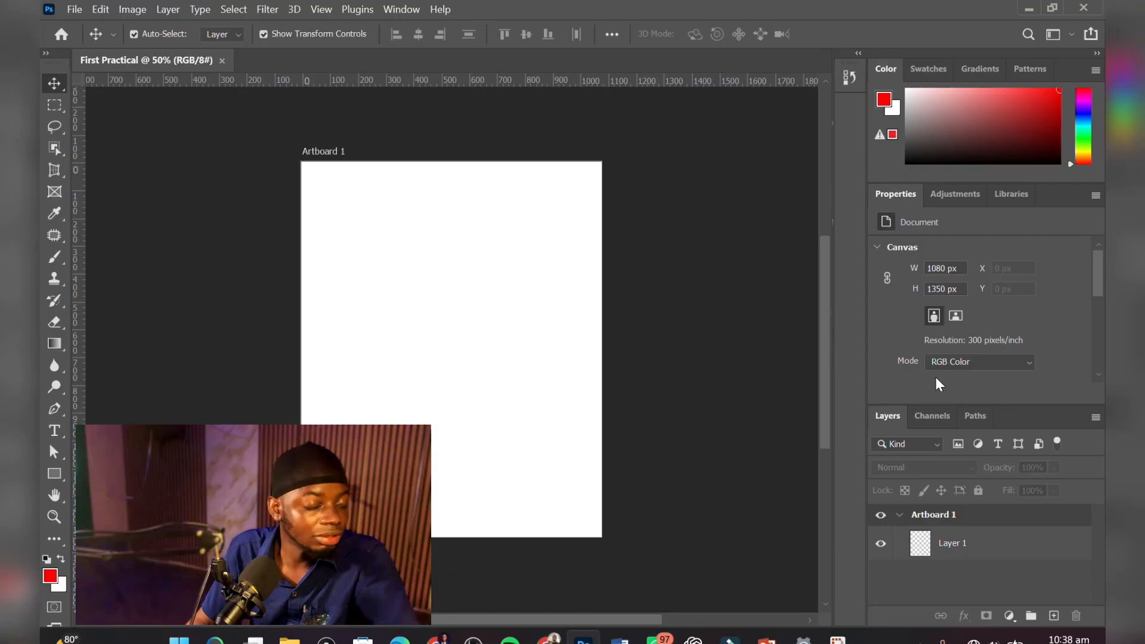
{"action": "left_click_drag", "start_coordinate": [979, 68], "coordinate": [644, 143]}
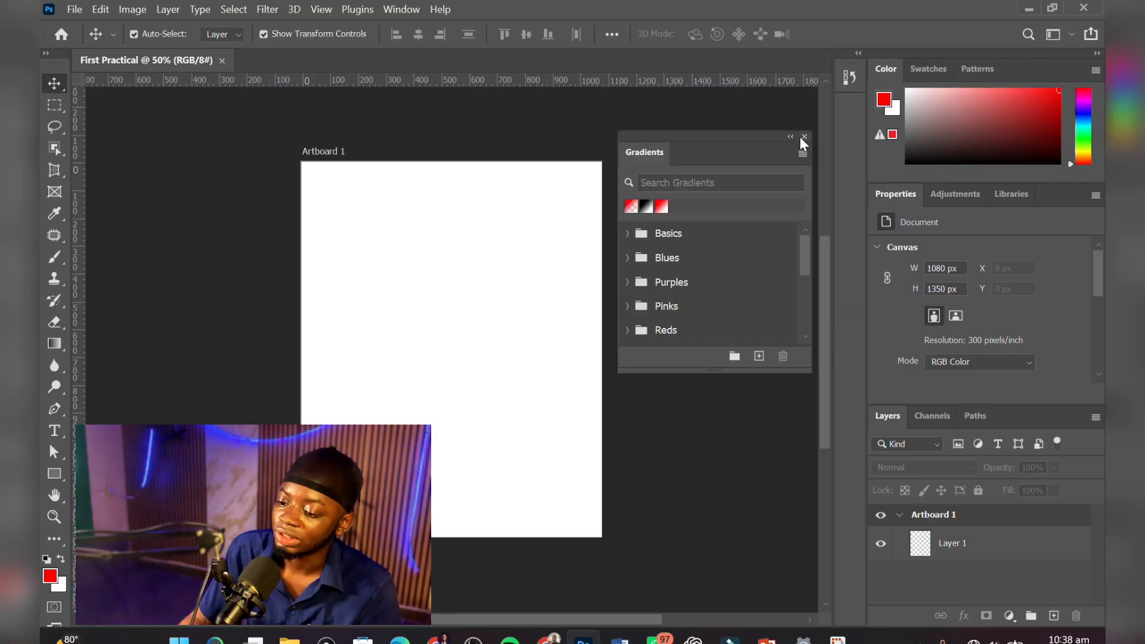
{"action": "left_click", "coordinate": [803, 140]}
{"action": "left_click_drag", "start_coordinate": [985, 74], "coordinate": [831, 96]}
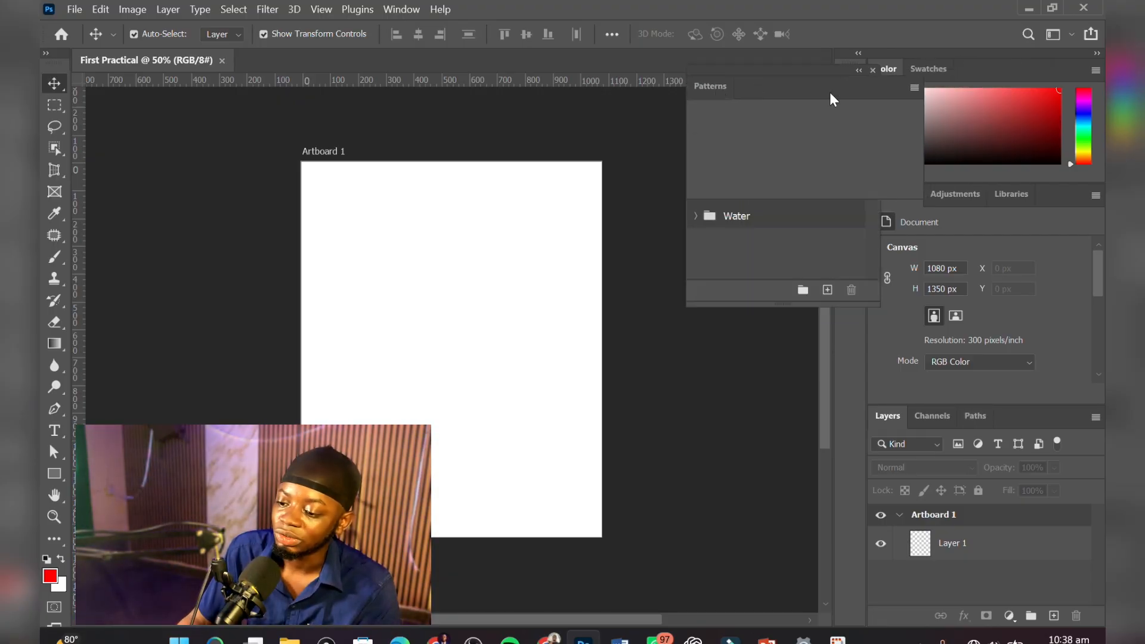
{"action": "left_click", "coordinate": [877, 76]}
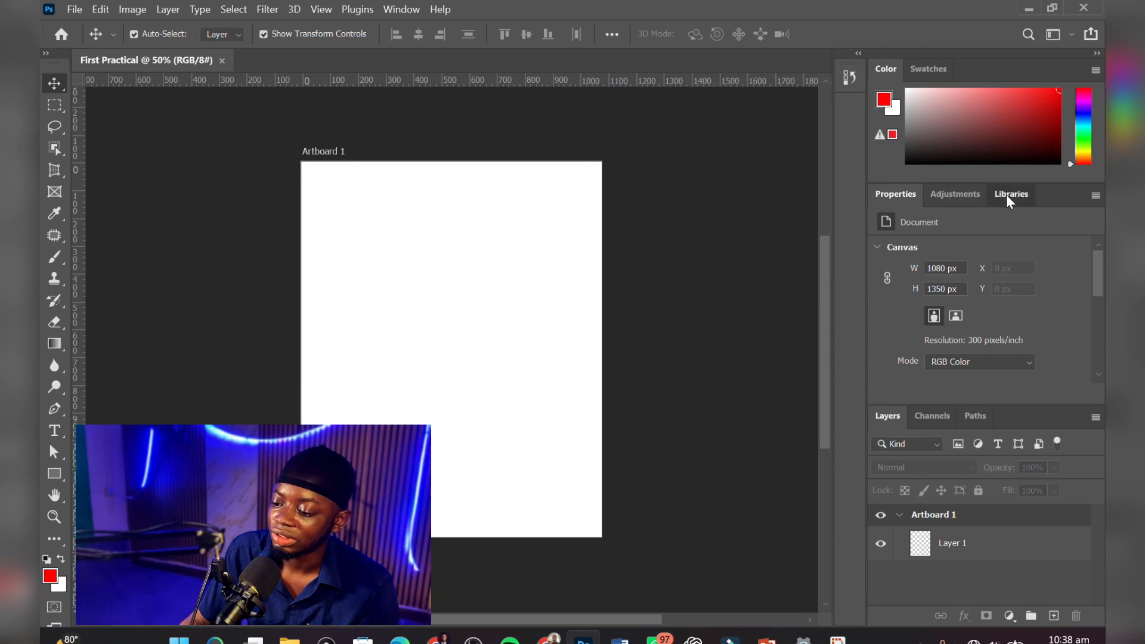
{"action": "left_click_drag", "start_coordinate": [1008, 195], "coordinate": [590, 205]}
{"action": "left_click", "coordinate": [681, 180]}
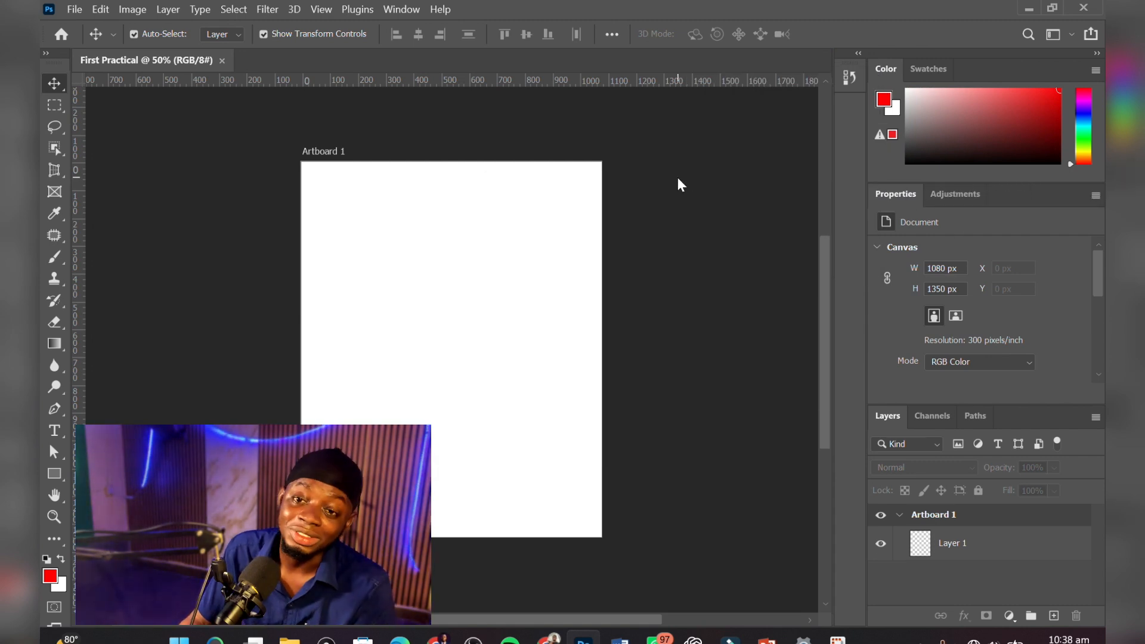
Detach and close the Channels and Paths panels grouped with Layers
{"action": "left_click_drag", "start_coordinate": [932, 415], "coordinate": [650, 355]}
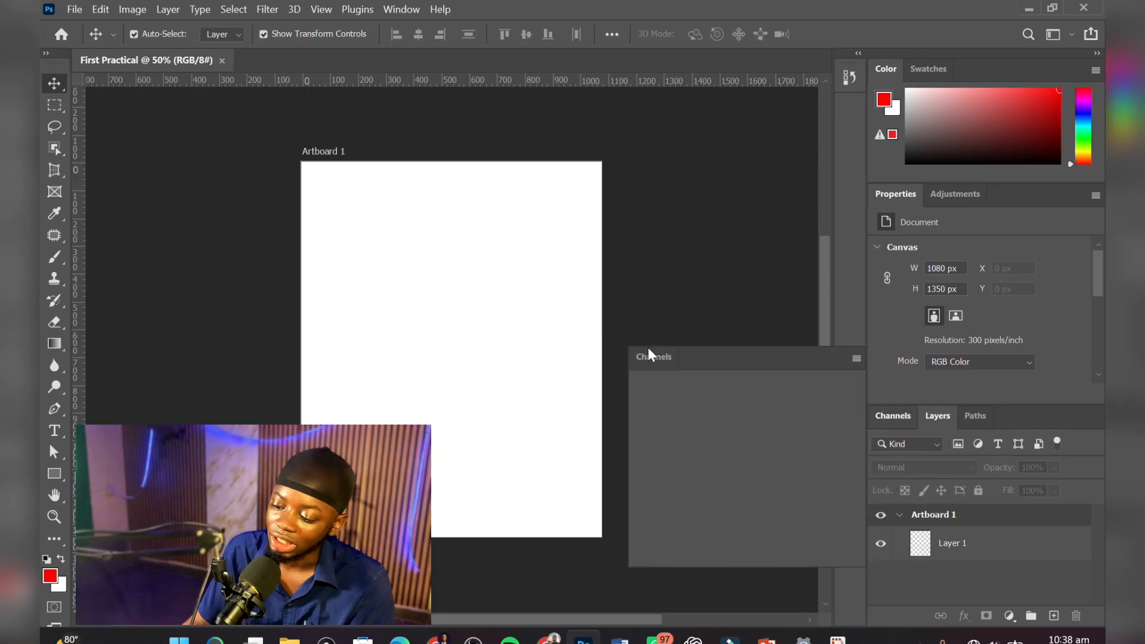
{"action": "left_click", "coordinate": [791, 342]}
{"action": "left_click_drag", "start_coordinate": [925, 416], "coordinate": [577, 268]}
{"action": "left_click", "coordinate": [642, 272]}
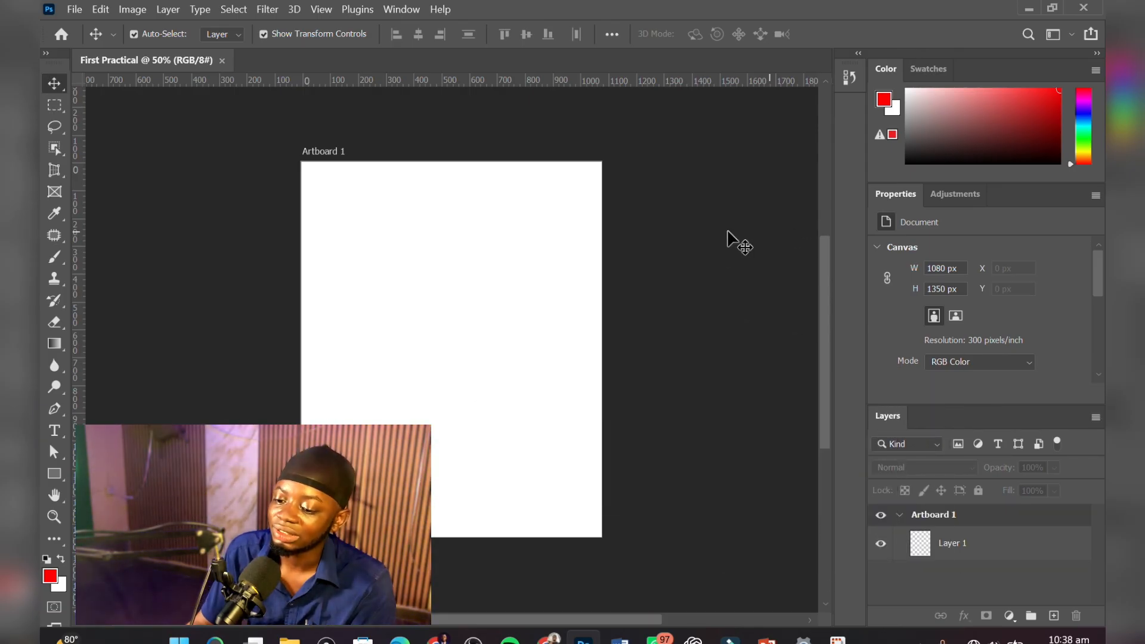
Dock Properties, Adjustments and Layers into the Color and Swatches panel group, and widen the group
{"action": "left_click_drag", "start_coordinate": [901, 194], "coordinate": [966, 77]}
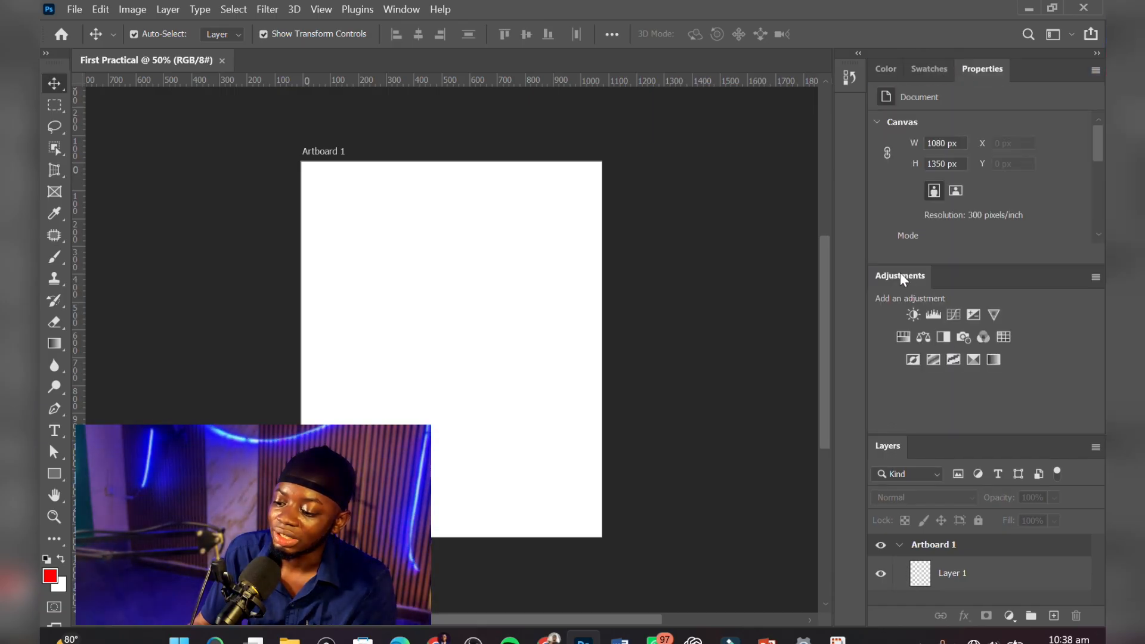
{"action": "left_click_drag", "start_coordinate": [902, 276], "coordinate": [1007, 76]}
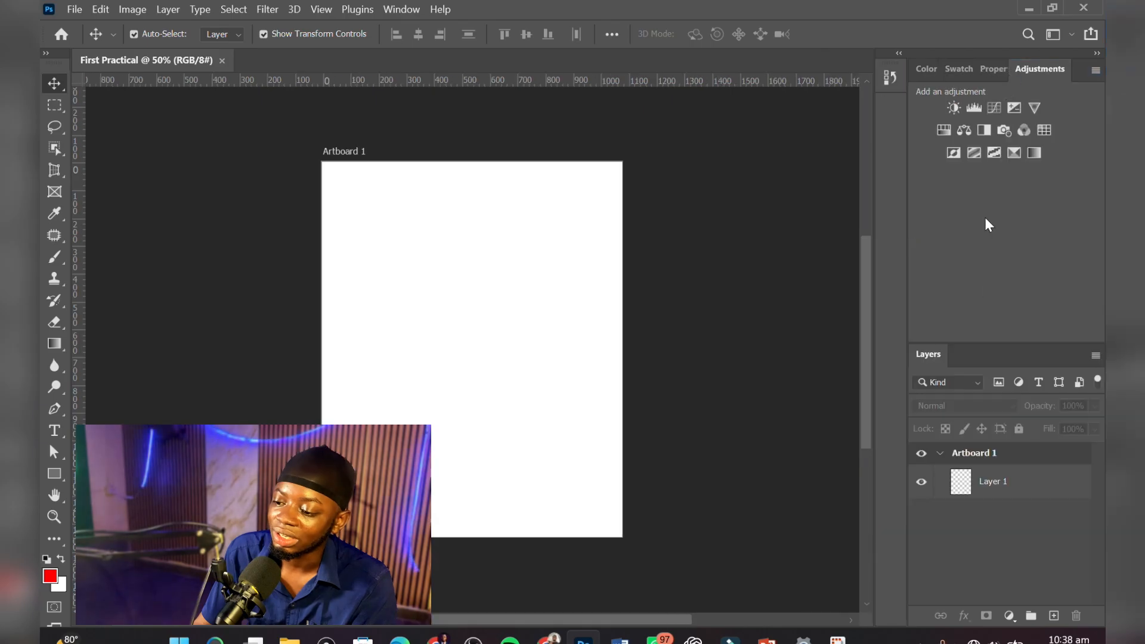
{"action": "left_click_drag", "start_coordinate": [928, 358], "coordinate": [1062, 74]}
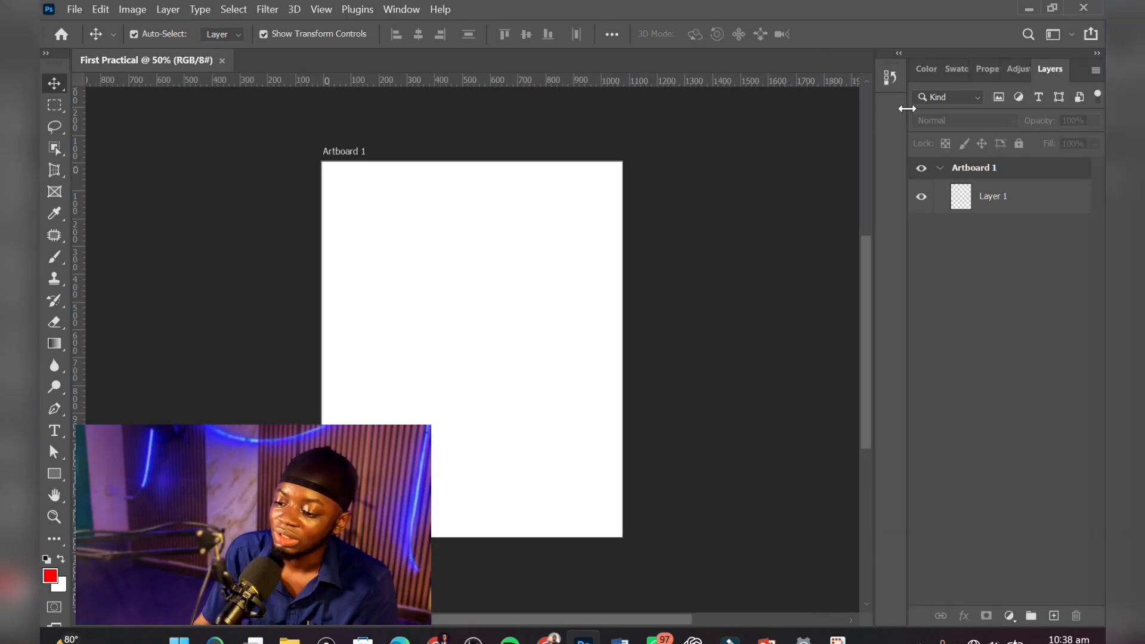
{"action": "left_click_drag", "start_coordinate": [904, 112], "coordinate": [809, 114]}
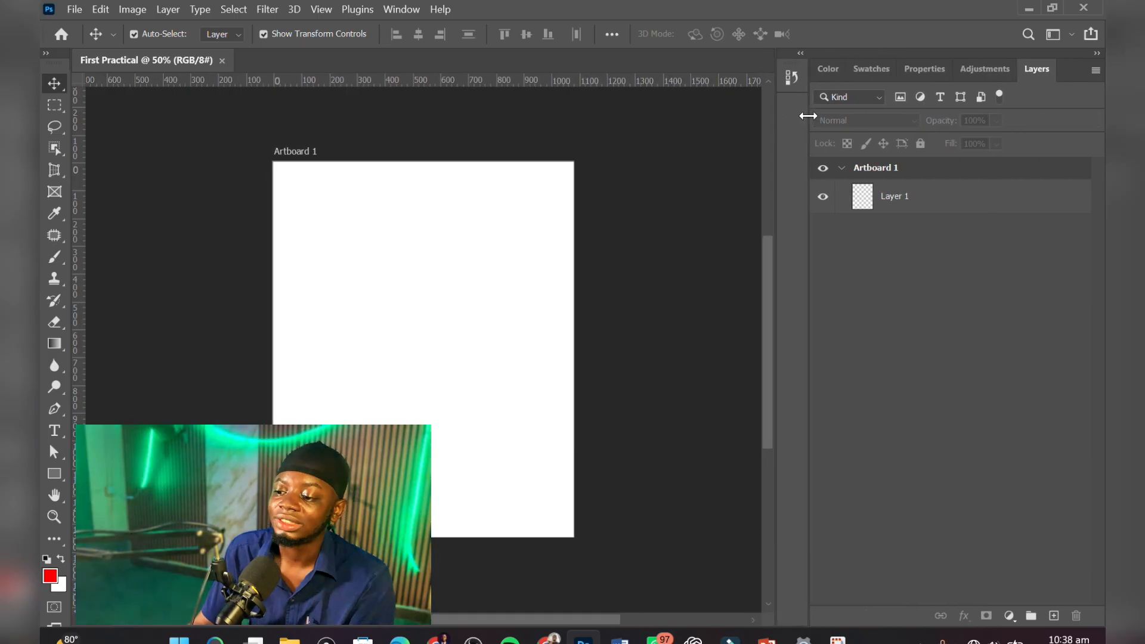
Save the current panel layout as a new workspace named Orace 2 and select it in the workspace list
{"action": "left_click", "coordinate": [1054, 35]}
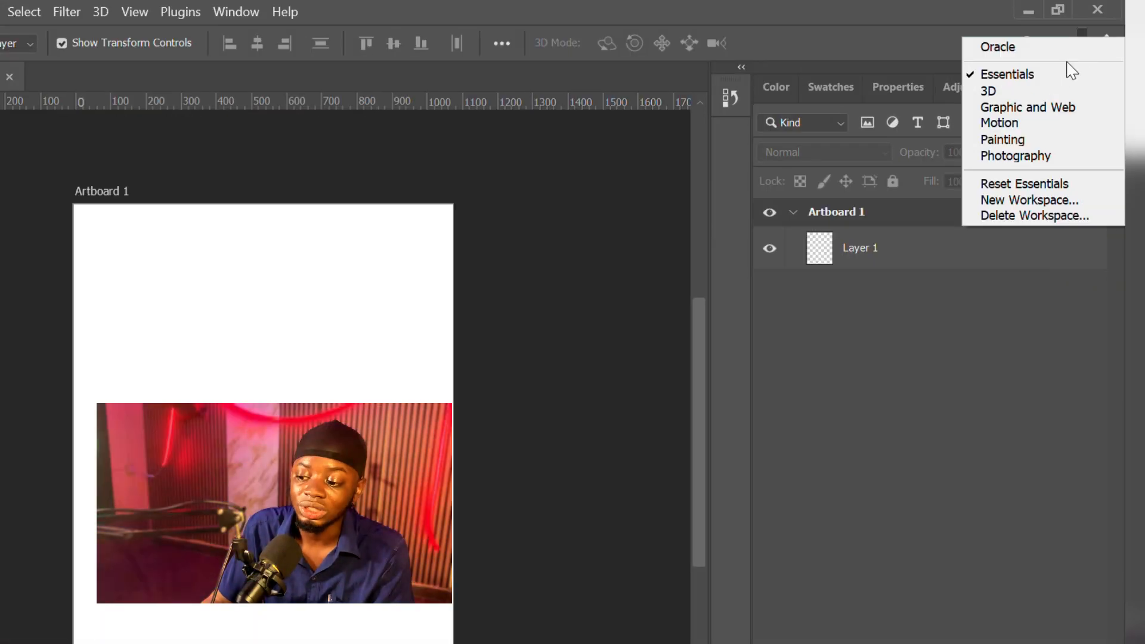
{"action": "left_click", "coordinate": [1012, 203]}
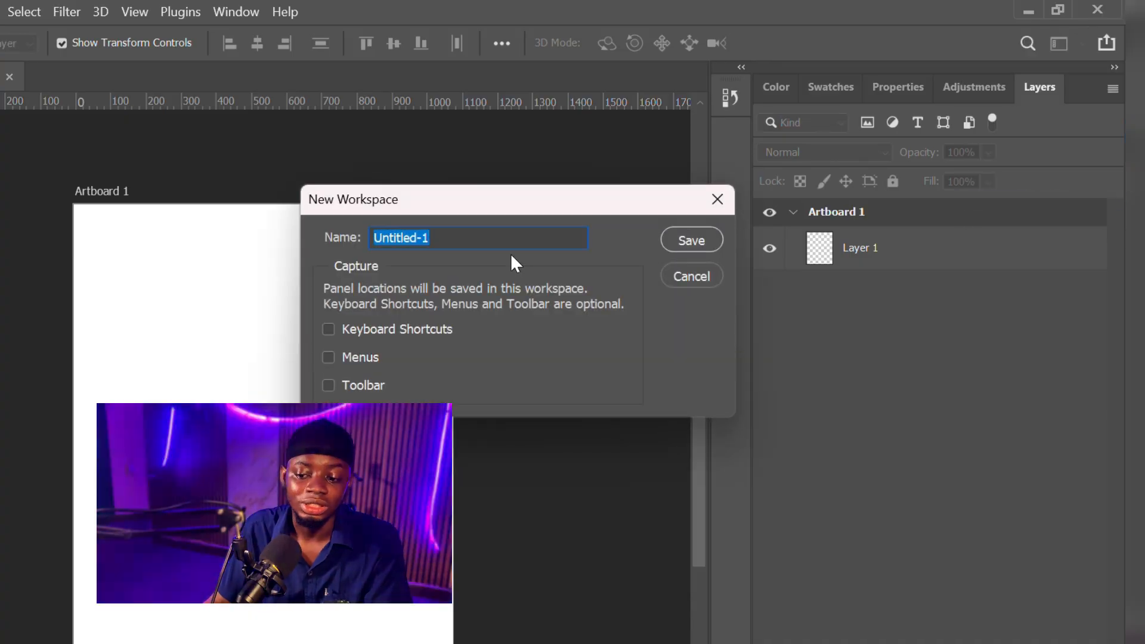
{"action": "type", "text": "Orac"}
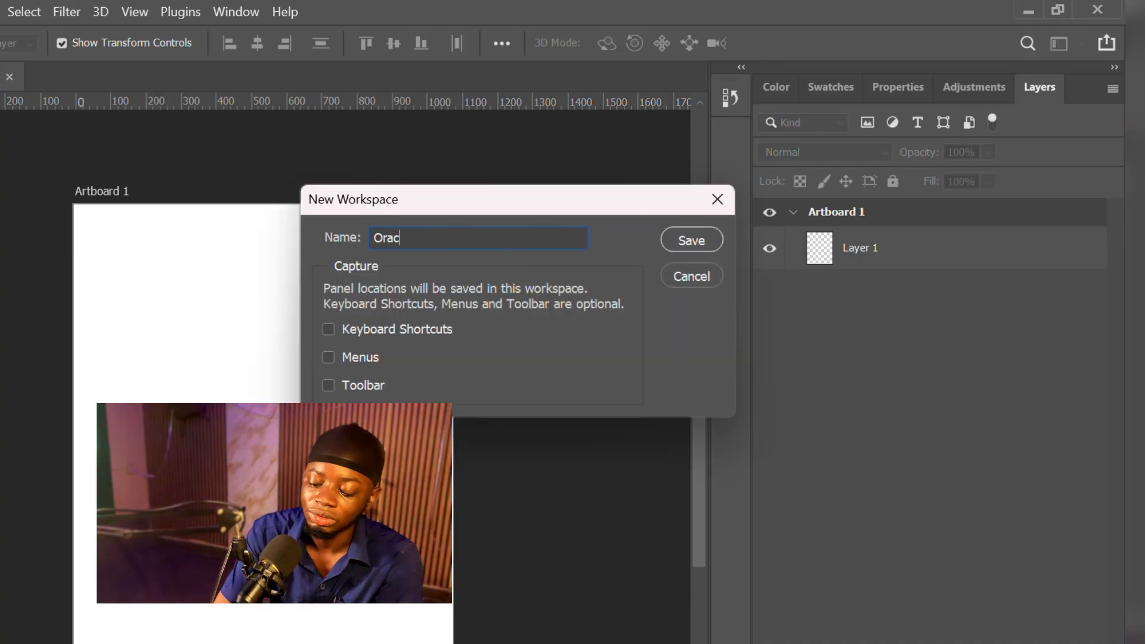
{"action": "type", "text": "e 2"}
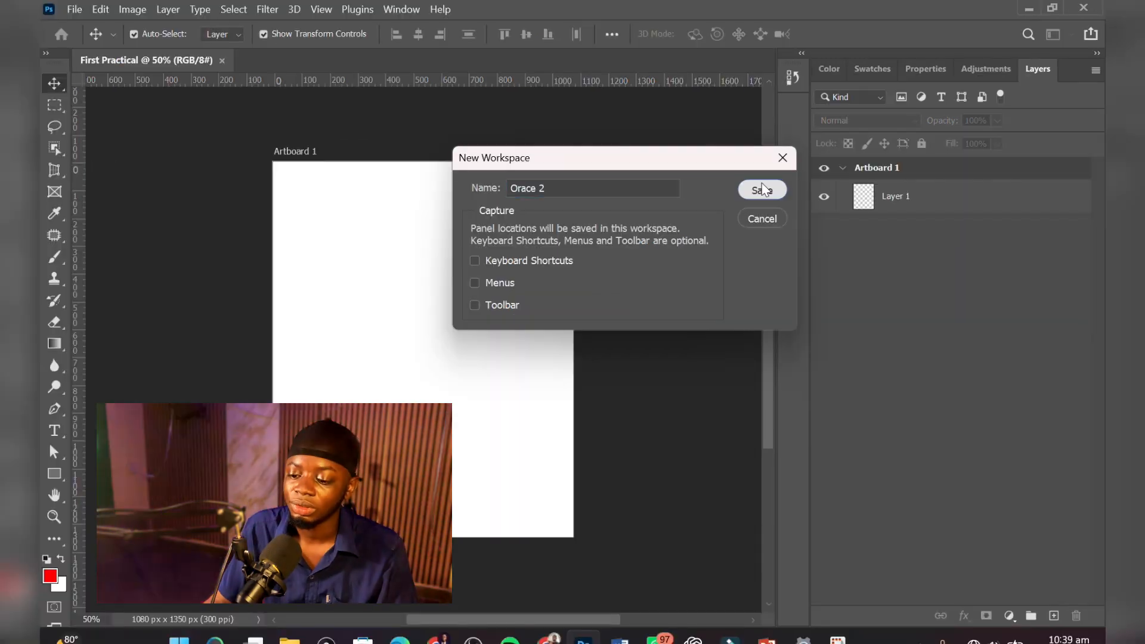
{"action": "left_click", "coordinate": [692, 239]}
{"action": "left_click", "coordinate": [1067, 34]}
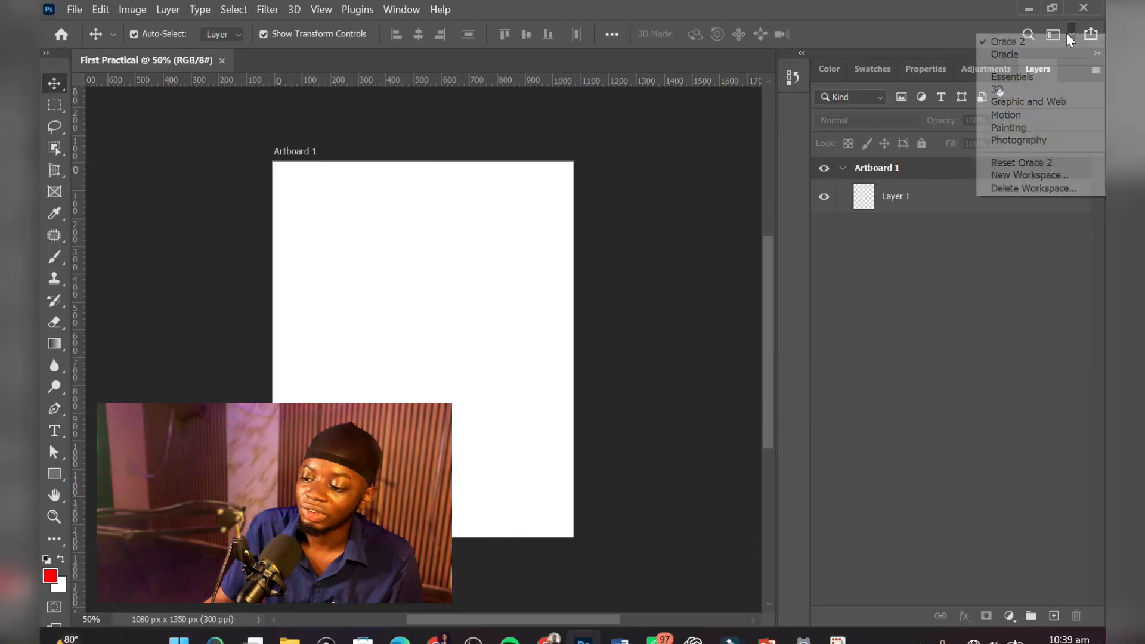
{"action": "left_click", "coordinate": [1033, 44]}
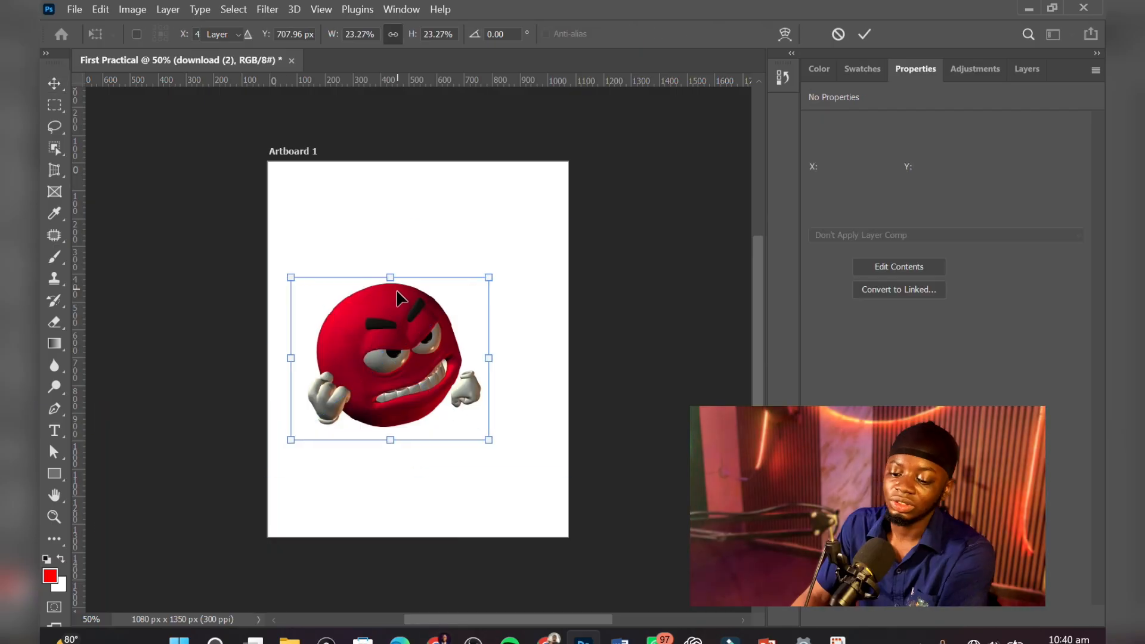
Reposition the placed red character image on the artboard to about X 87 px, Y 297 px
{"action": "left_click_drag", "start_coordinate": [342, 399], "coordinate": [441, 335]}
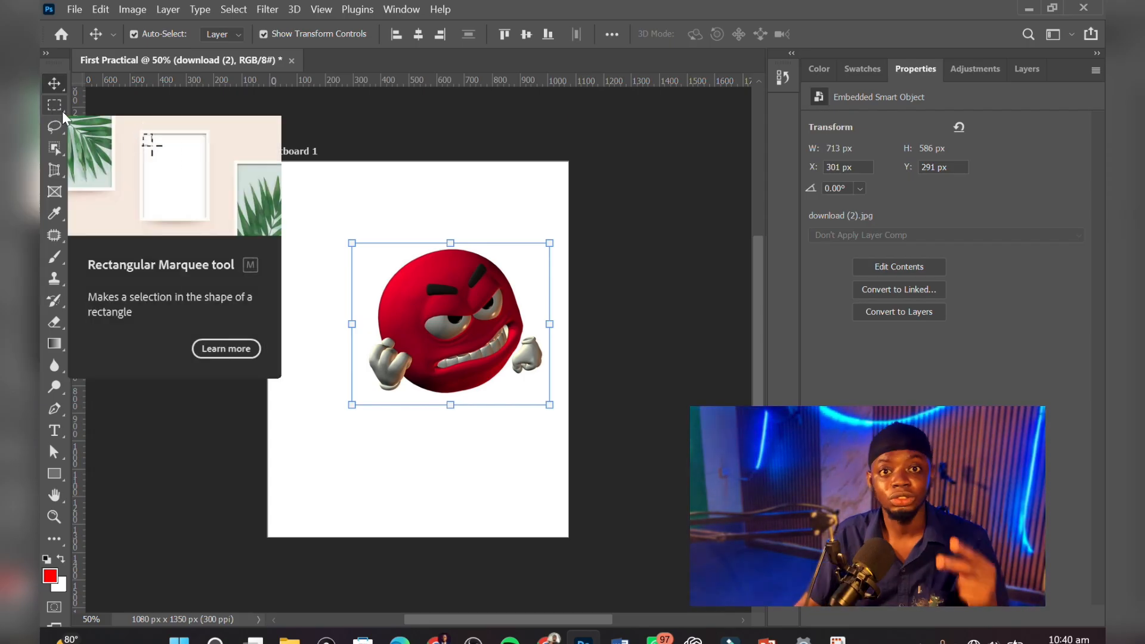
{"action": "left_click_drag", "start_coordinate": [417, 328], "coordinate": [358, 329]}
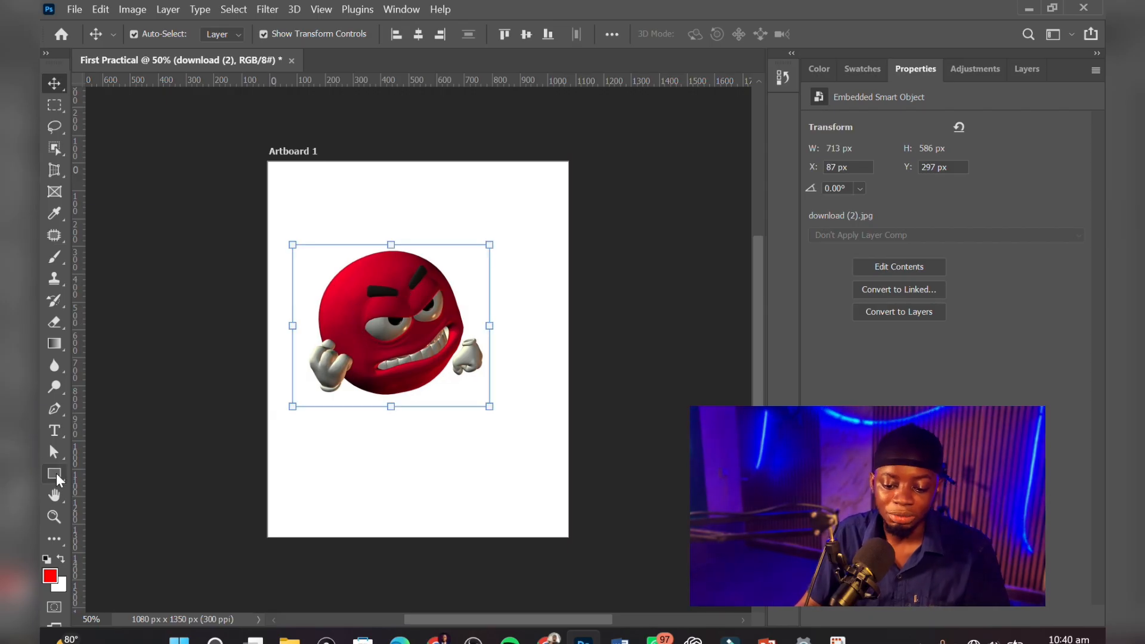
Try drawing a black rectangle about 393 by 573 px over the character, view the other shape tools, and remove the rectangle
{"action": "key", "text": "u"}
{"action": "left_click_drag", "start_coordinate": [346, 252], "coordinate": [455, 411]}
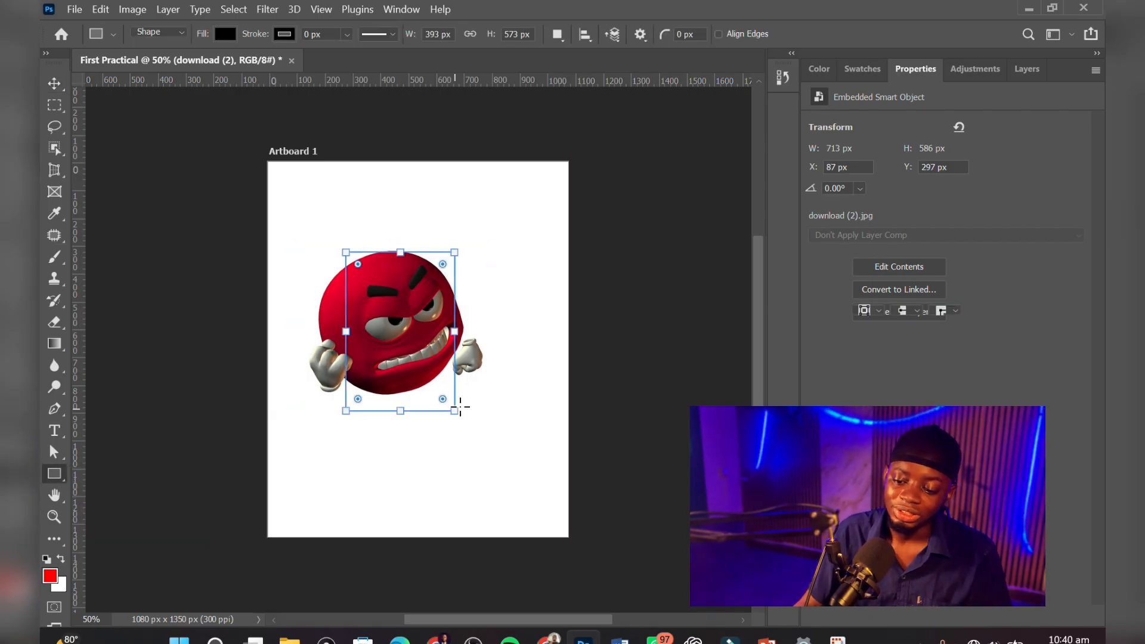
{"action": "right_click", "coordinate": [59, 480]}
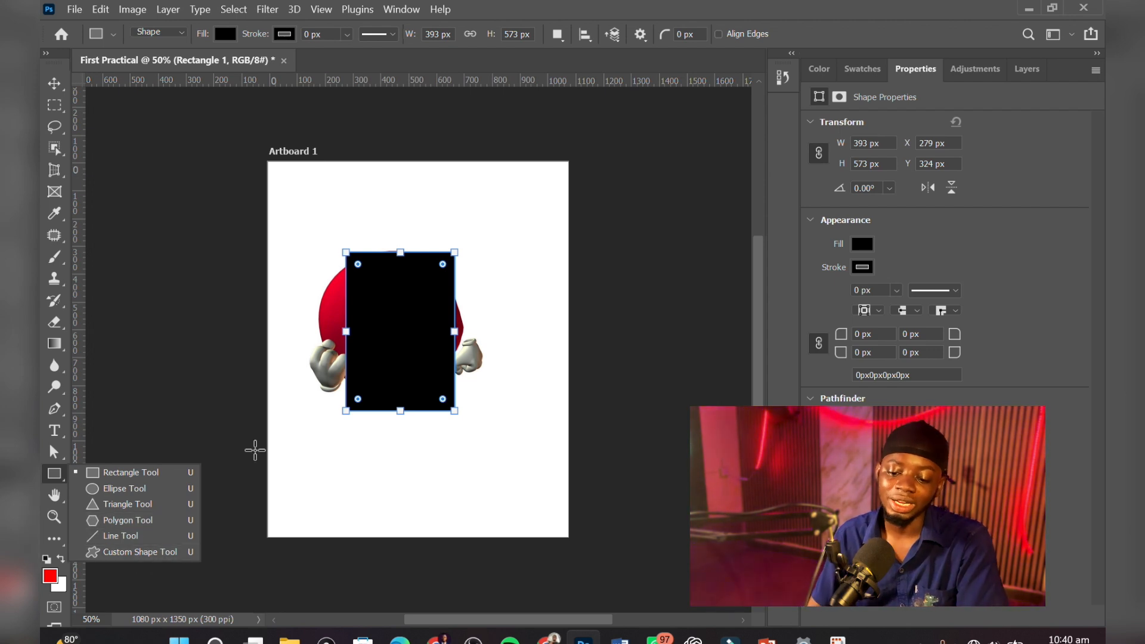
{"action": "left_click", "coordinate": [407, 320]}
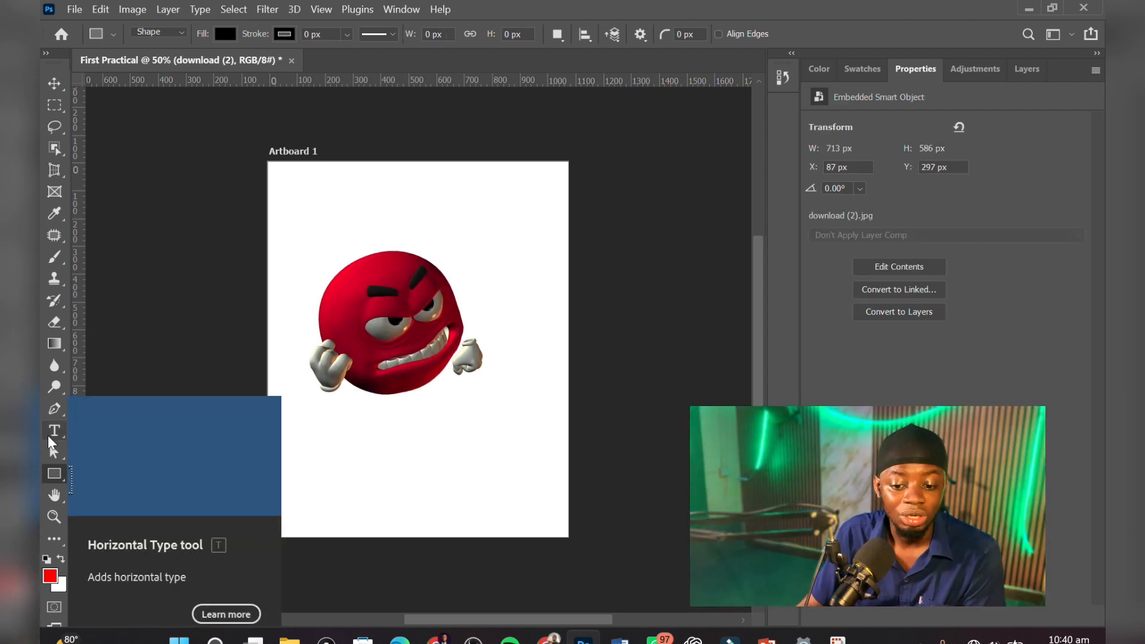
Add a line of random placeholder text above the red character with the Horizontal Type tool
{"action": "left_click", "coordinate": [50, 436]}
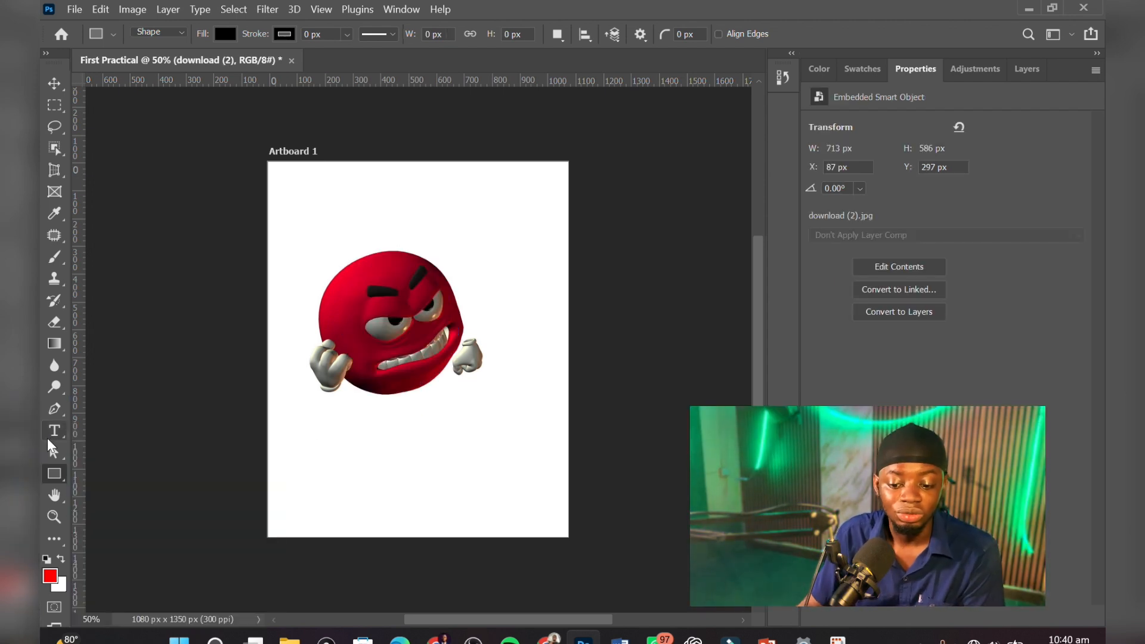
{"action": "right_click", "coordinate": [50, 437]}
{"action": "left_click", "coordinate": [322, 208]}
{"action": "left_click", "coordinate": [326, 210]}
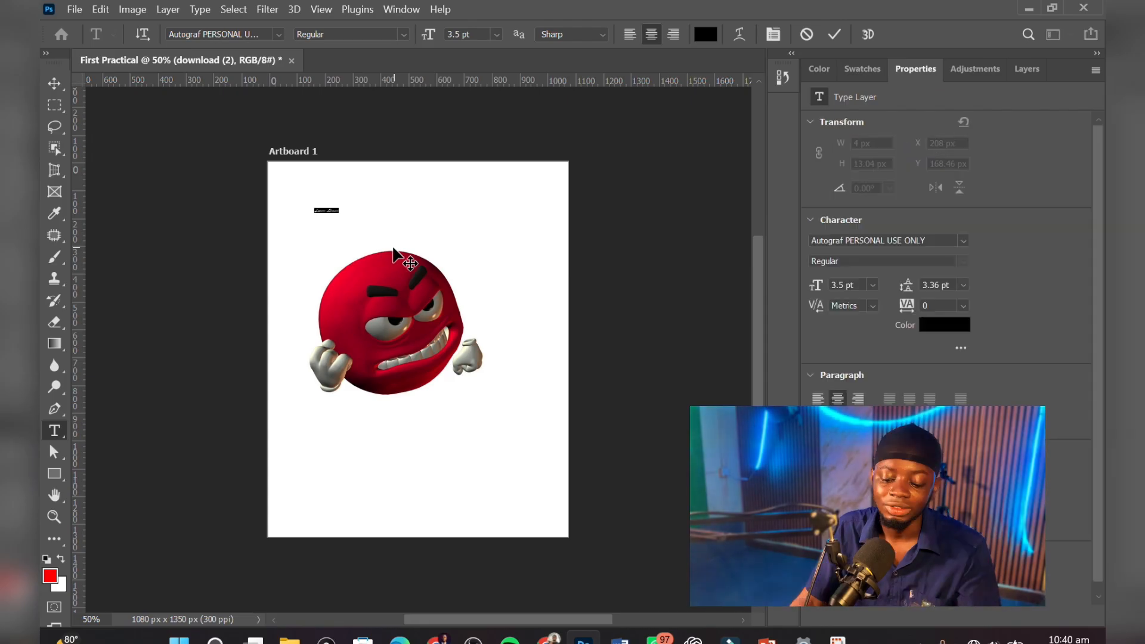
{"action": "type", "text": "angry"}
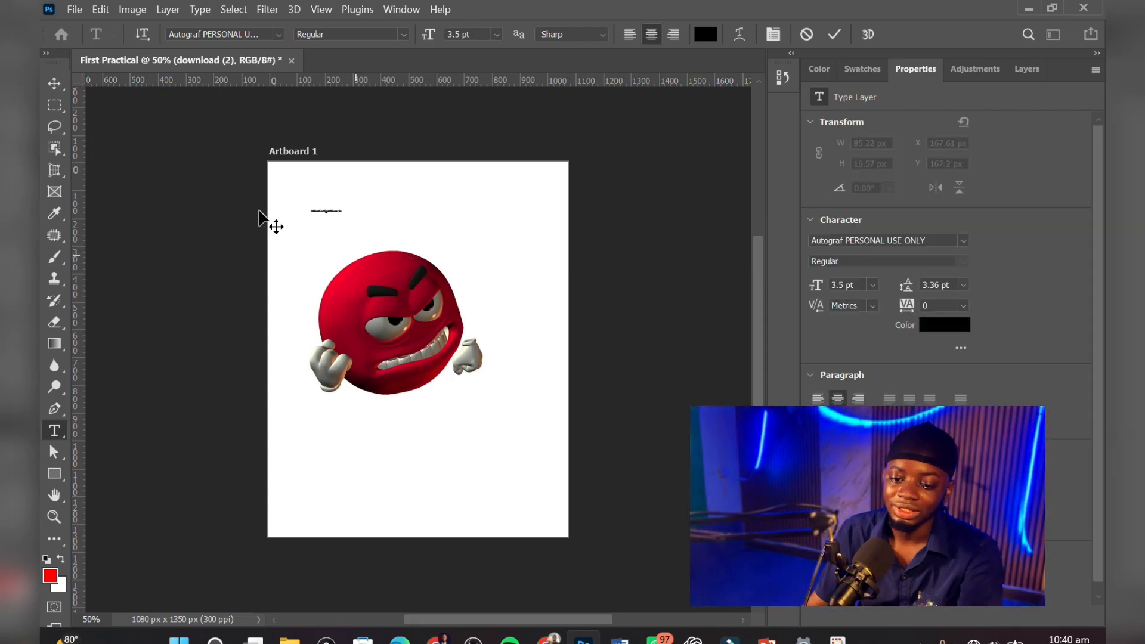
Try scaling the placeholder text up to about 715%, cancel the transform, and delete the text layer
{"action": "left_click", "coordinate": [48, 82]}
{"action": "left_click", "coordinate": [350, 218]}
{"action": "left_click_drag", "start_coordinate": [348, 218], "coordinate": [461, 215]}
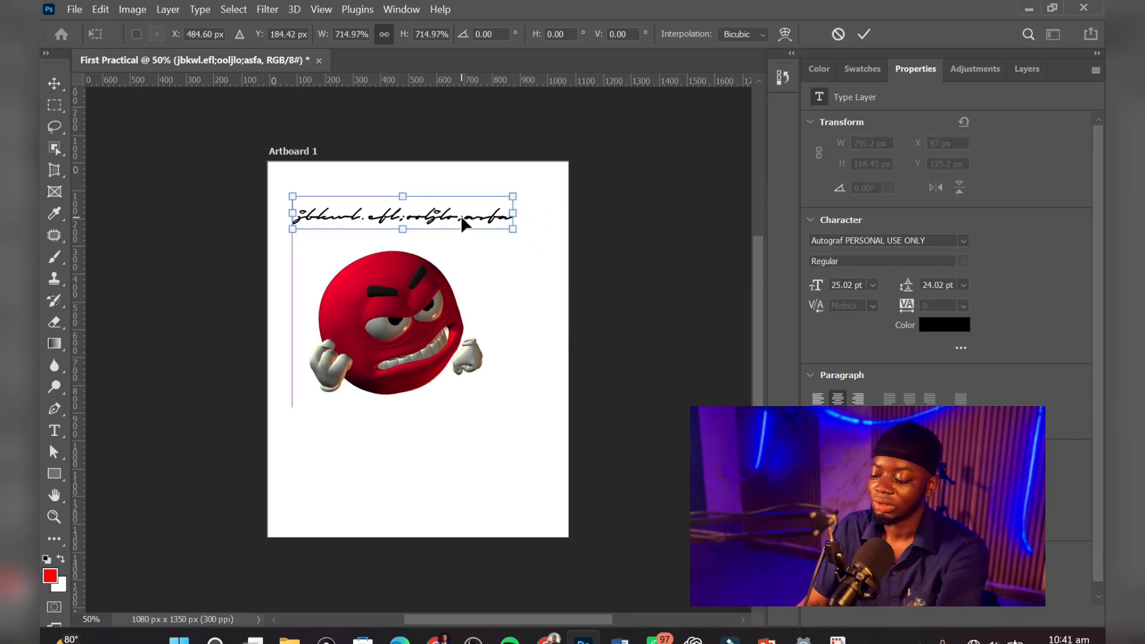
{"action": "left_click", "coordinate": [837, 34]}
{"action": "key", "text": "Delete"}
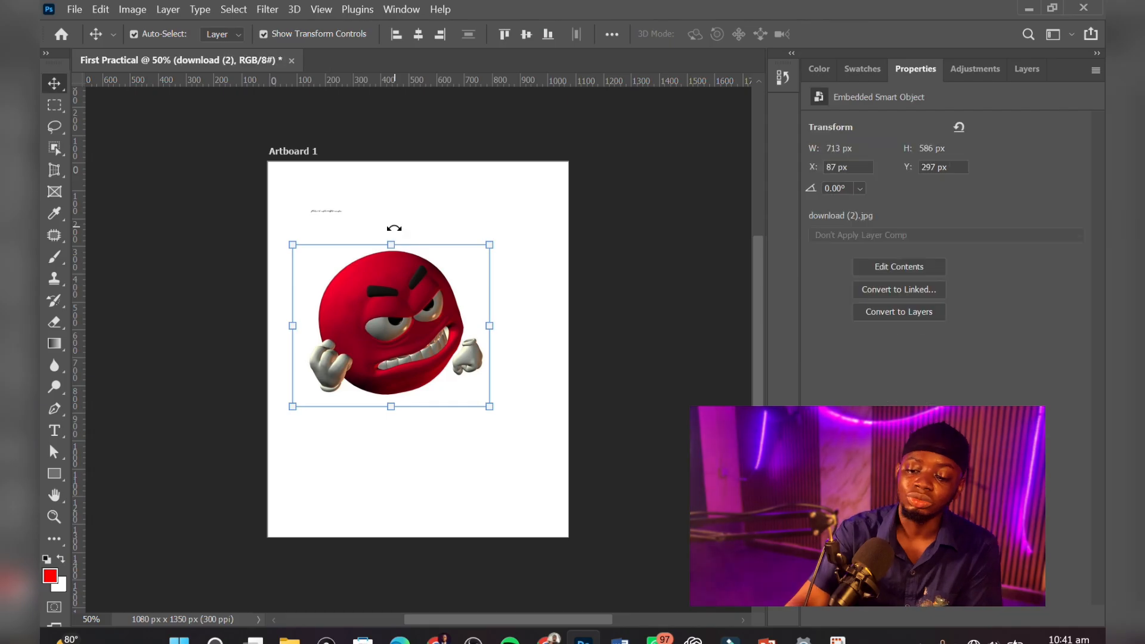
{"action": "left_click", "coordinate": [154, 279]}
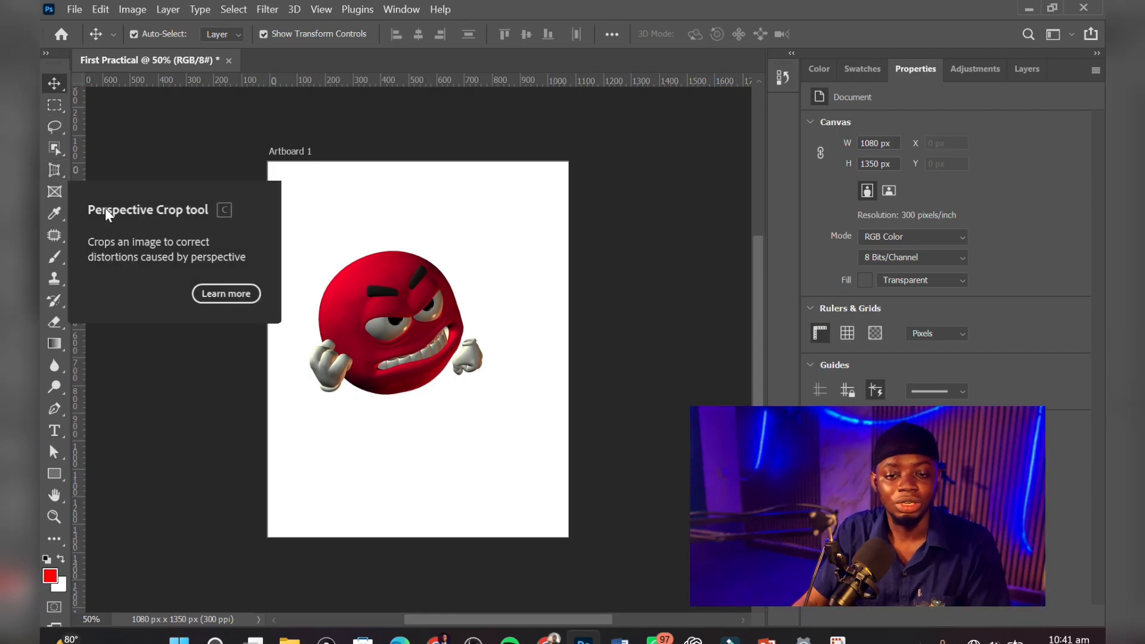
Try moving the character image around the artboard with Show Transform Controls off, and re-enable the controls
{"action": "left_click", "coordinate": [418, 324]}
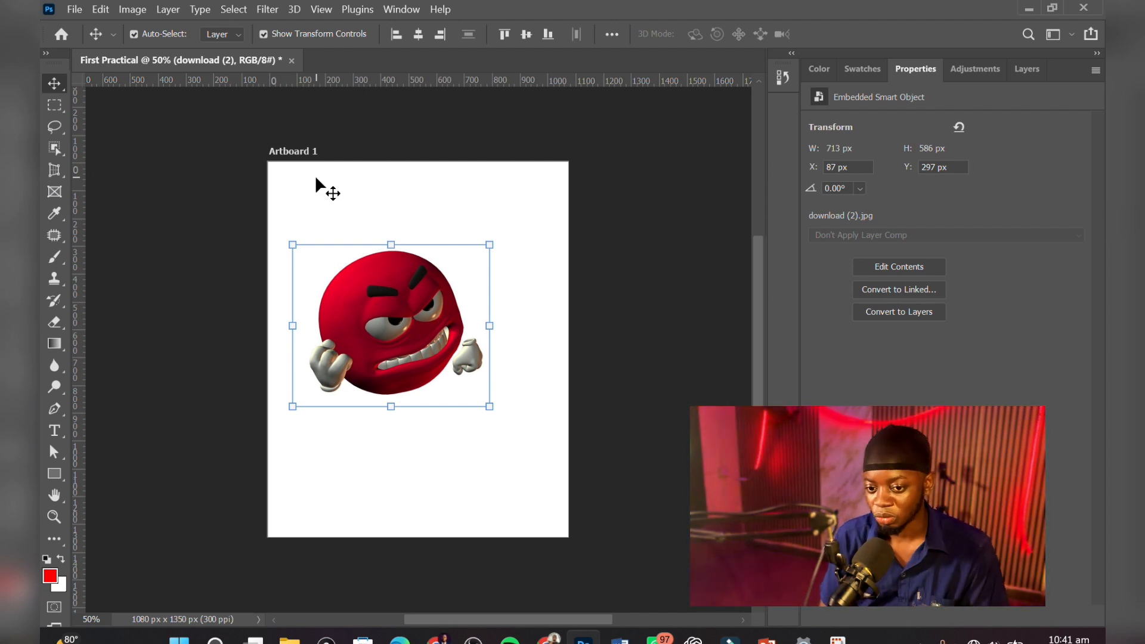
{"action": "left_click", "coordinate": [263, 34]}
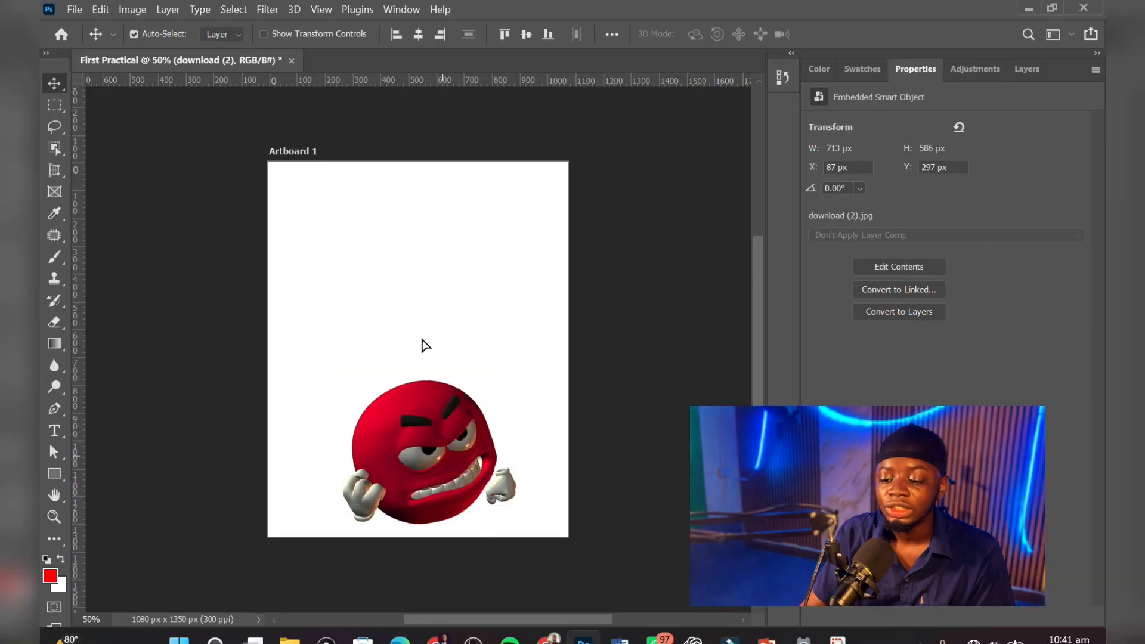
{"action": "left_click_drag", "start_coordinate": [402, 392], "coordinate": [413, 299]}
{"action": "left_click", "coordinate": [162, 305]}
{"action": "left_click_drag", "start_coordinate": [339, 278], "coordinate": [486, 395]}
{"action": "mouse_move", "coordinate": [393, 291]}
{"action": "left_mouse_down"}
{"action": "mouse_move", "coordinate": [422, 337]}
{"action": "mouse_move", "coordinate": [330, 249]}
{"action": "left_mouse_up"}
{"action": "left_click_drag", "start_coordinate": [230, 108], "coordinate": [488, 416]}
{"action": "mouse_move", "coordinate": [347, 292]}
{"action": "left_mouse_down"}
{"action": "mouse_move", "coordinate": [438, 370]}
{"action": "mouse_move", "coordinate": [450, 365]}
{"action": "mouse_move", "coordinate": [541, 467]}
{"action": "left_mouse_up"}
{"action": "left_click_drag", "start_coordinate": [495, 407], "coordinate": [403, 363]}
{"action": "left_click_drag", "start_coordinate": [399, 341], "coordinate": [433, 340]}
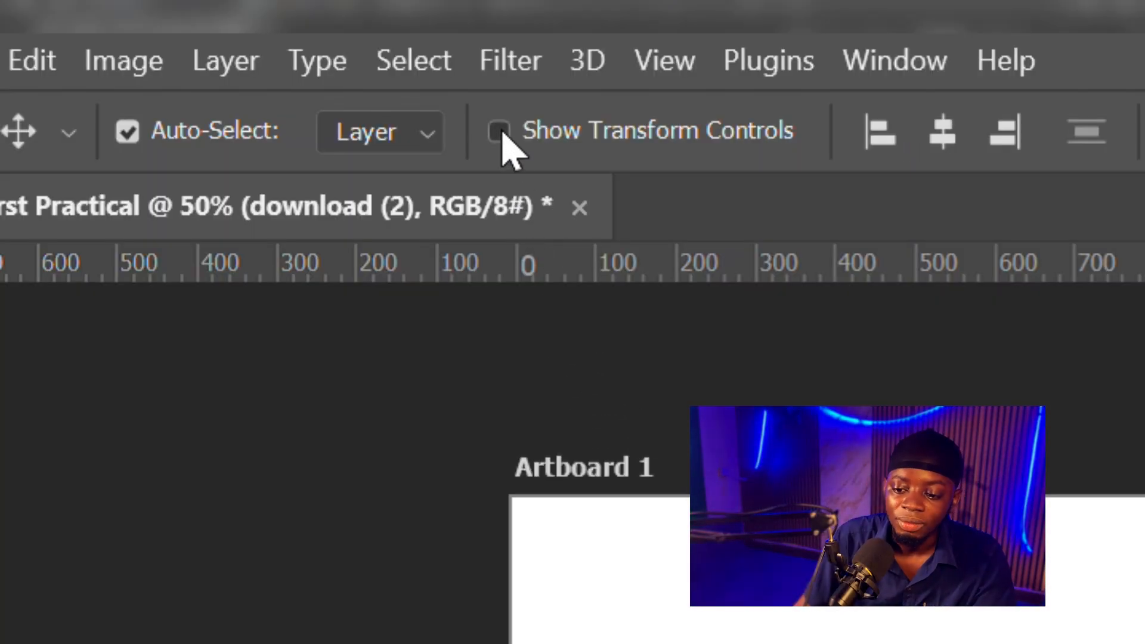
{"action": "left_click", "coordinate": [498, 131]}
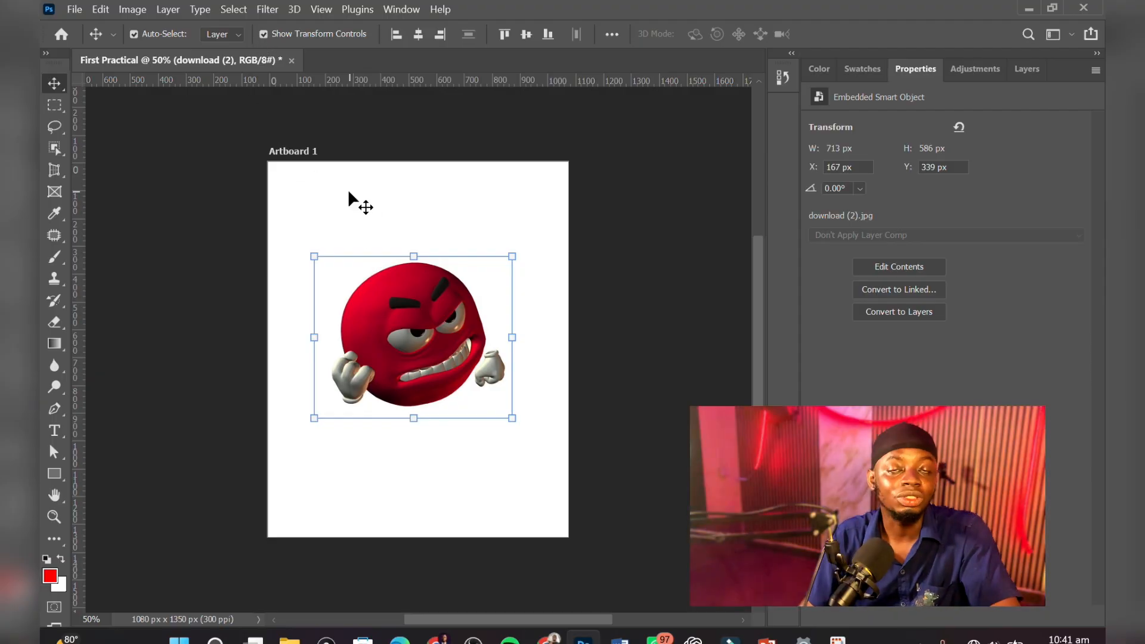
Move the character image off the artboard's right side, to about X 1228 px, Y 303 px
{"action": "left_click_drag", "start_coordinate": [341, 253], "coordinate": [353, 277]}
{"action": "left_click_drag", "start_coordinate": [440, 375], "coordinate": [634, 378]}
{"action": "left_click_drag", "start_coordinate": [403, 616], "coordinate": [419, 617]}
{"action": "left_click_drag", "start_coordinate": [546, 365], "coordinate": [614, 310]}
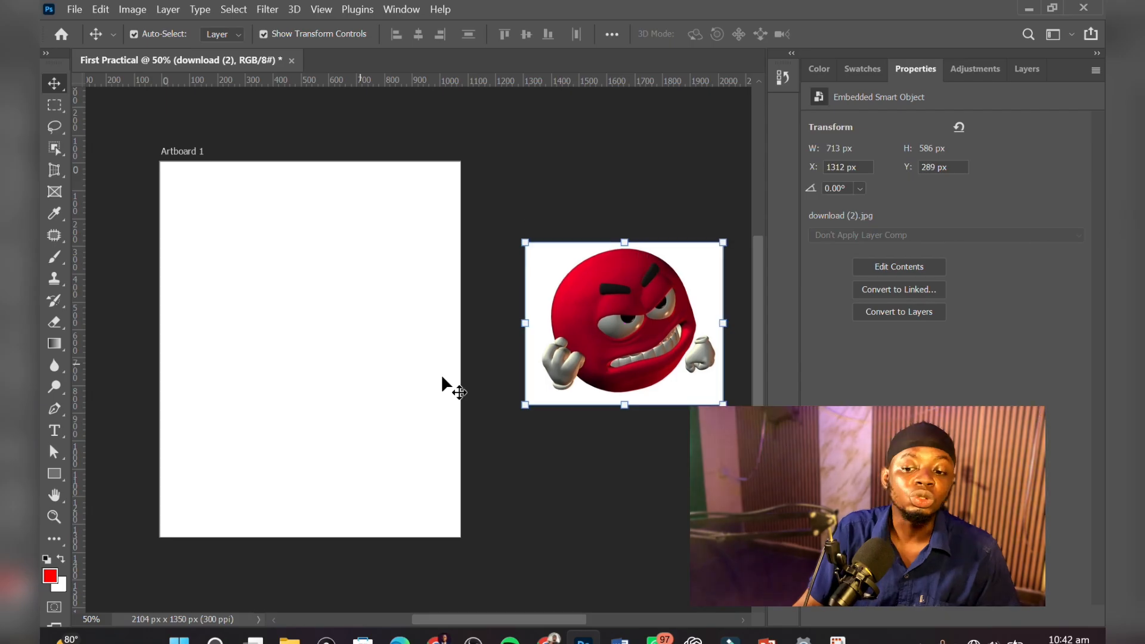
{"action": "left_click_drag", "start_coordinate": [604, 356], "coordinate": [581, 360]}
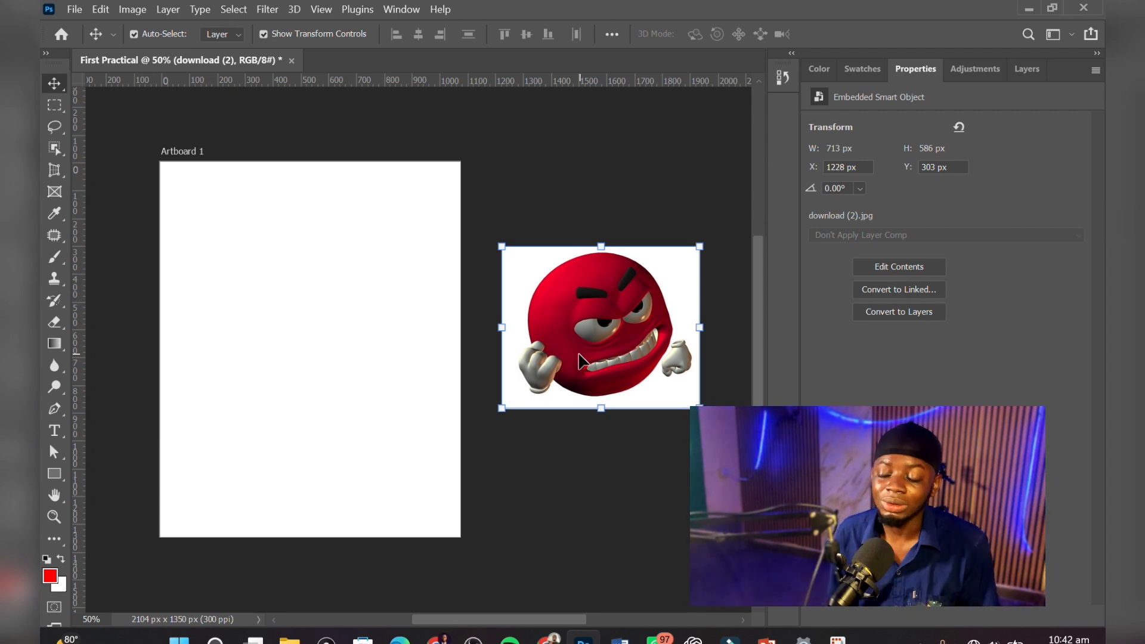
Move the character image back onto the artboard at about X 254 px, Y 347 px, and deselect it
{"action": "left_click_drag", "start_coordinate": [610, 363], "coordinate": [288, 373]}
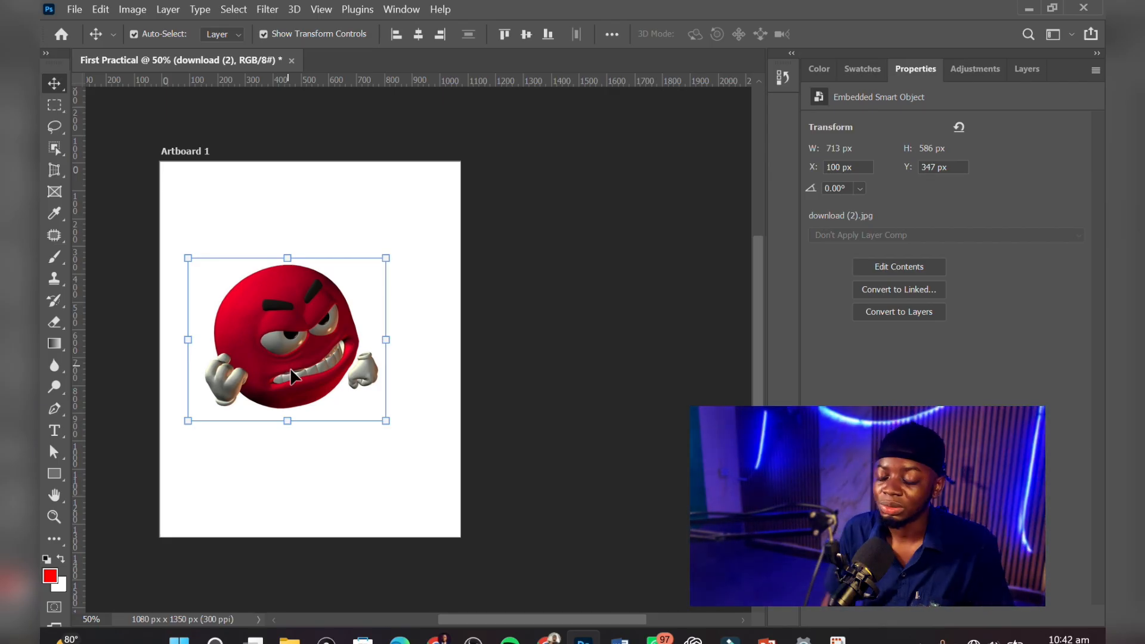
{"action": "left_click_drag", "start_coordinate": [257, 374], "coordinate": [303, 375]}
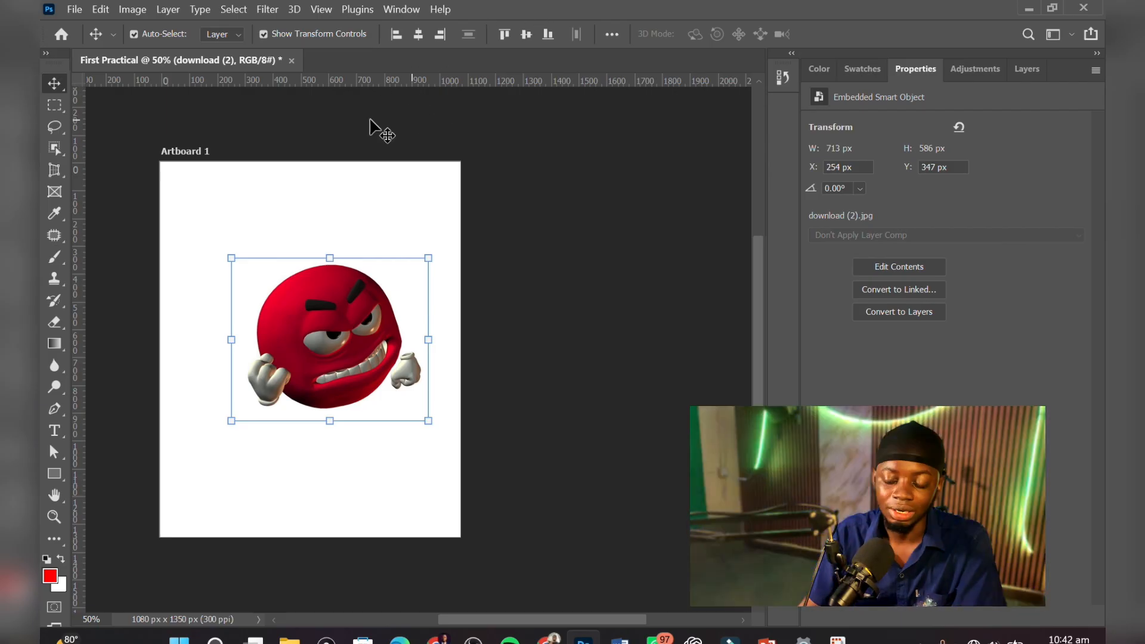
{"action": "left_click", "coordinate": [560, 276]}
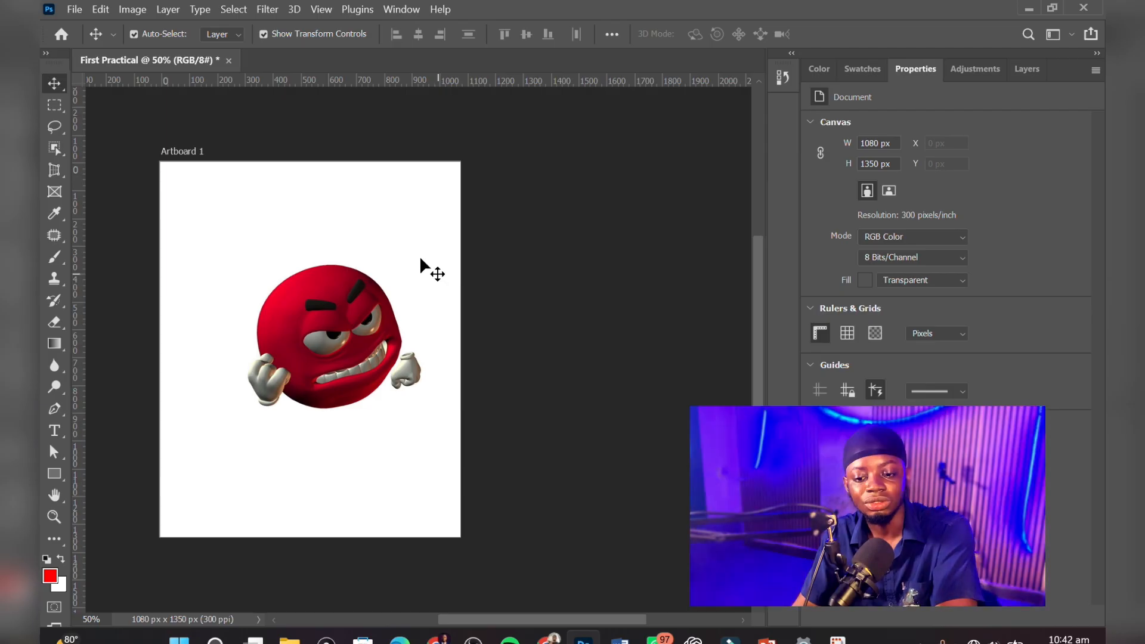
Start saving the document under a chosen location and create a folder named 30 Days Class inside Documents
{"action": "left_click", "coordinate": [73, 10]}
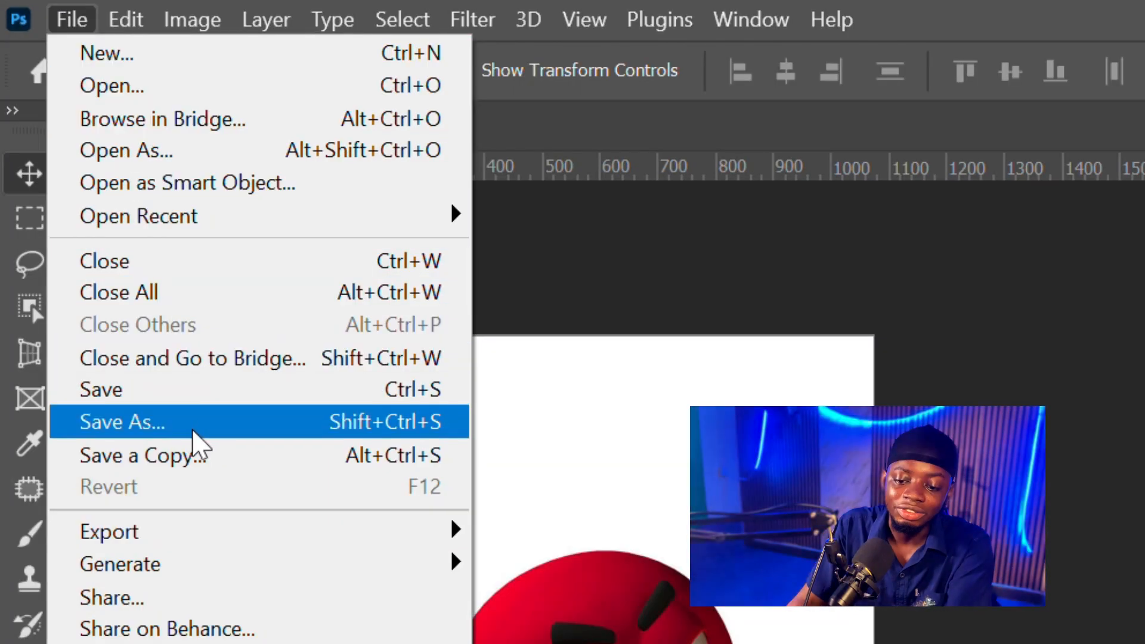
{"action": "left_click", "coordinate": [219, 397]}
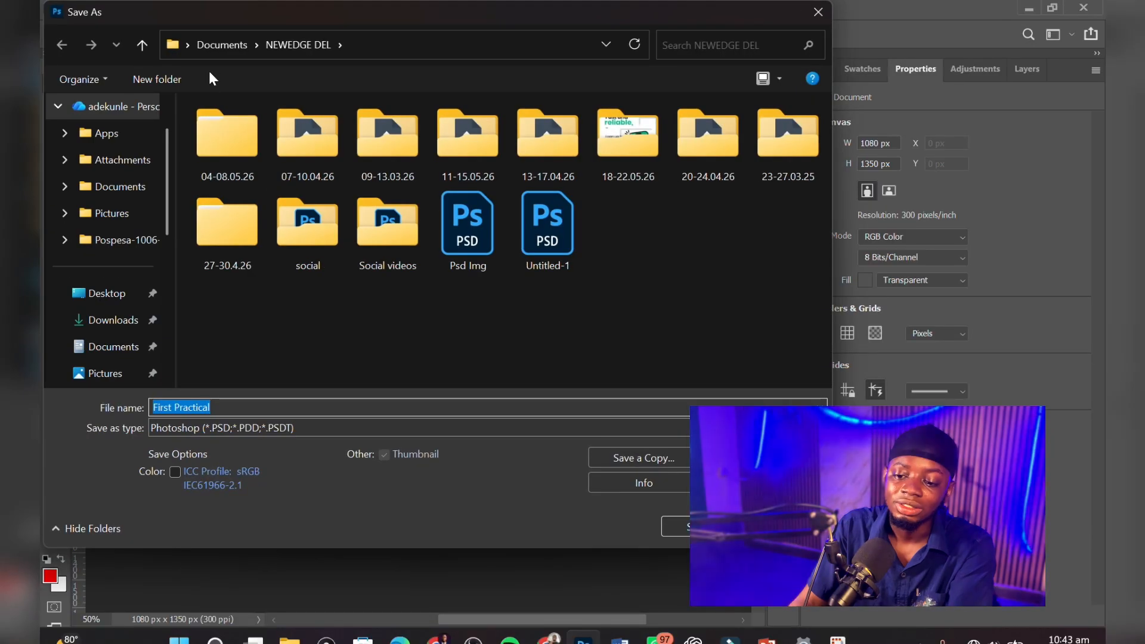
{"action": "left_click", "coordinate": [210, 46]}
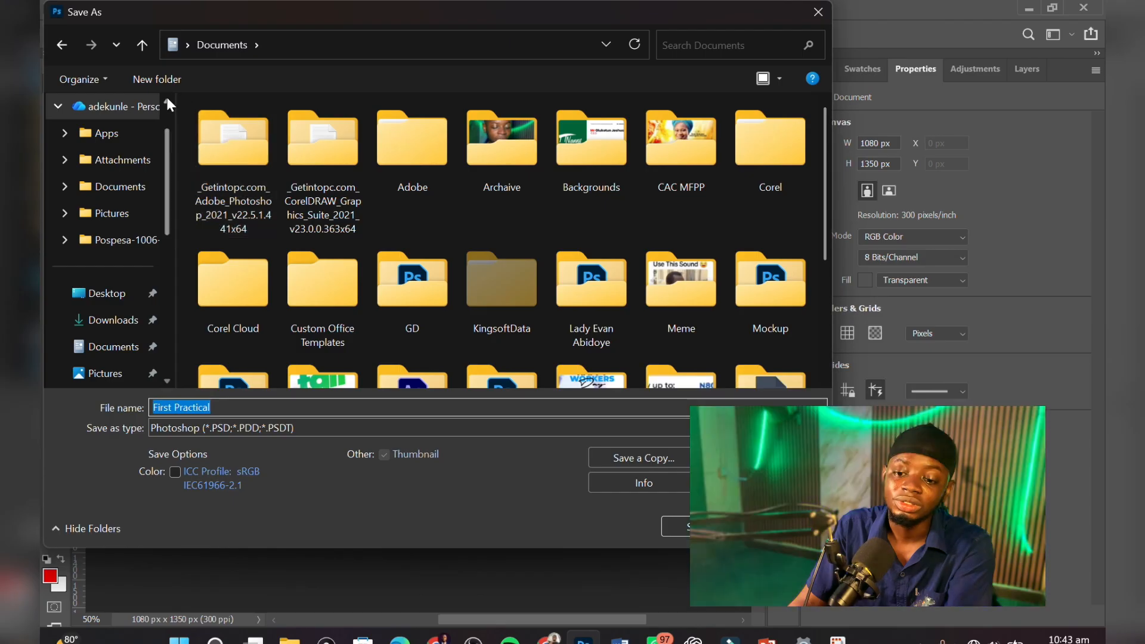
{"action": "left_click", "coordinate": [157, 78]}
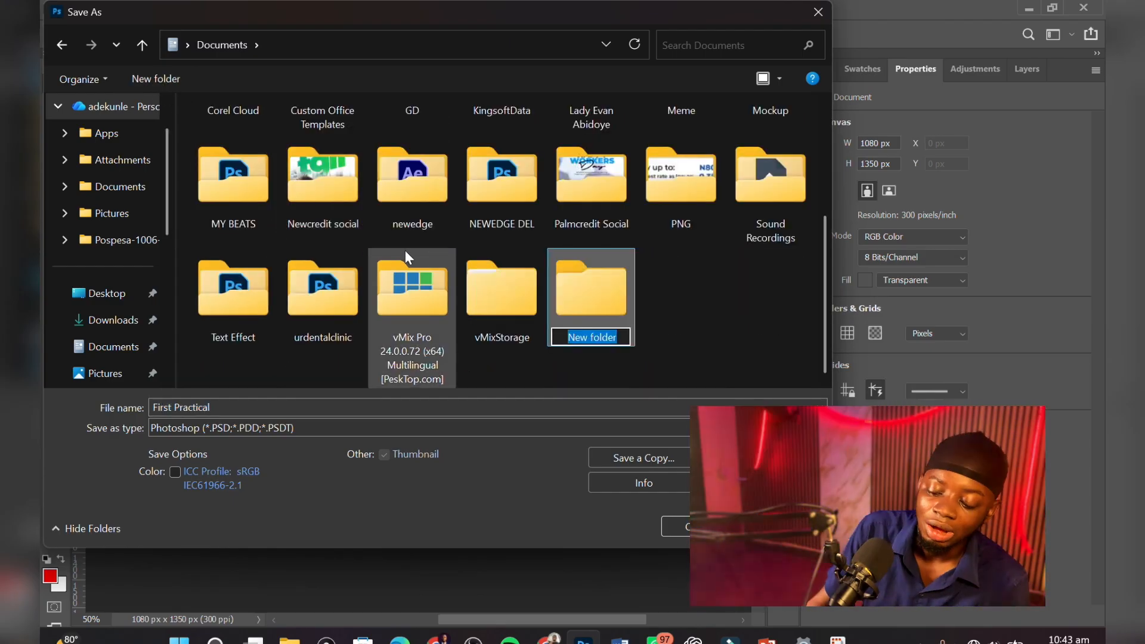
{"action": "type", "text": "30 Days C"}
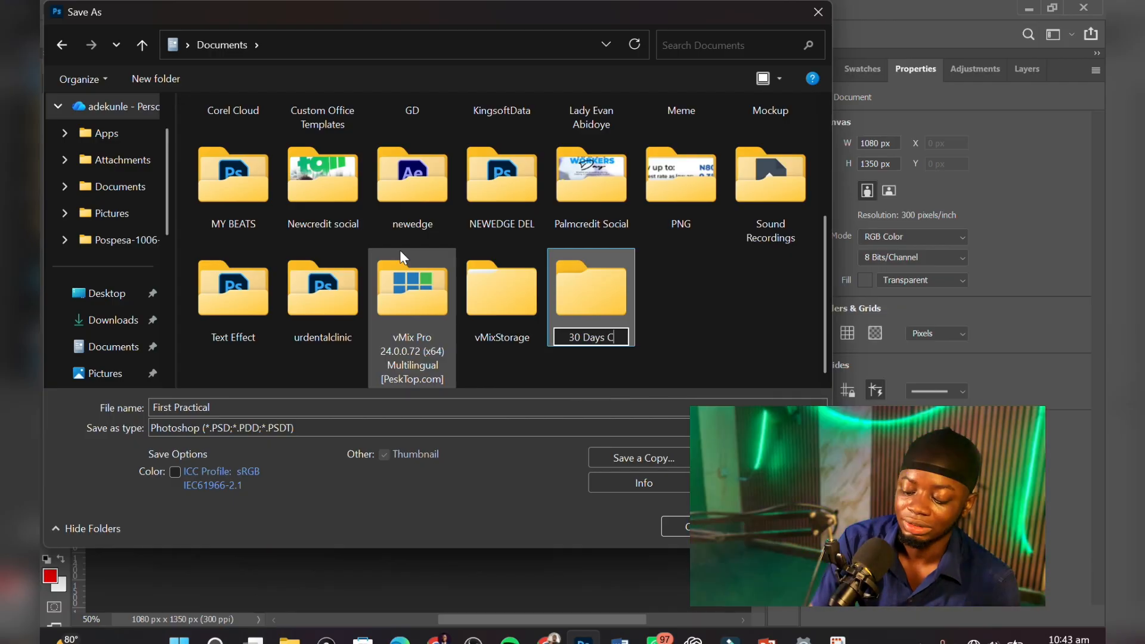
{"action": "type", "text": "lass"}
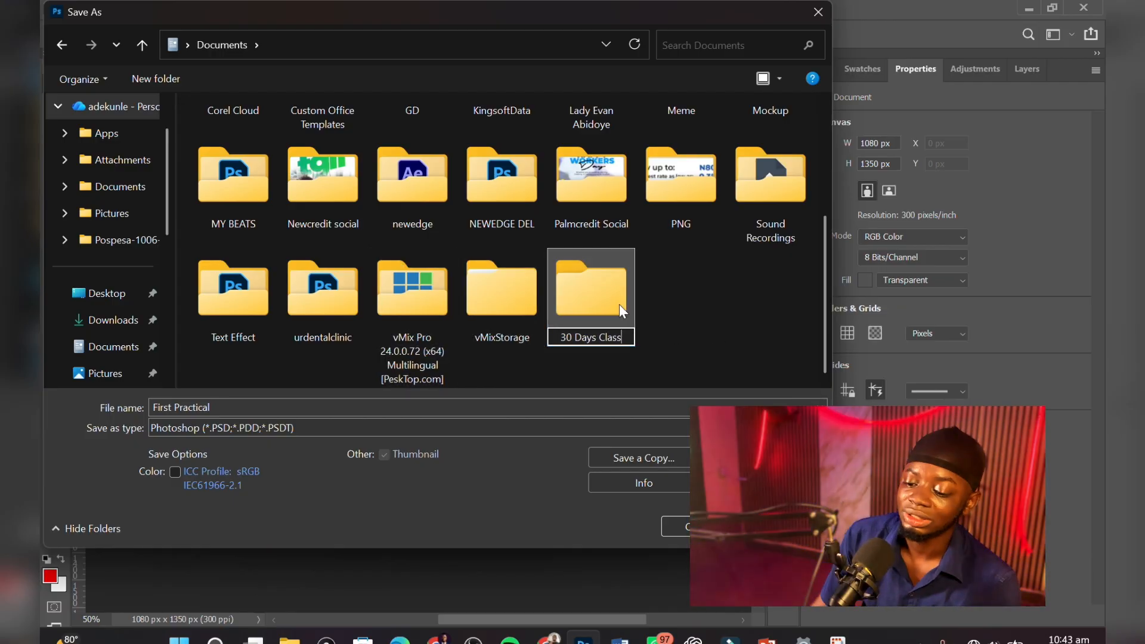
{"action": "key", "text": "Return"}
Save the document as First Practical in Photoshop PSD format in the 30 Days Class folder, with Maximize Compatibility on
{"action": "double_click", "coordinate": [599, 292]}
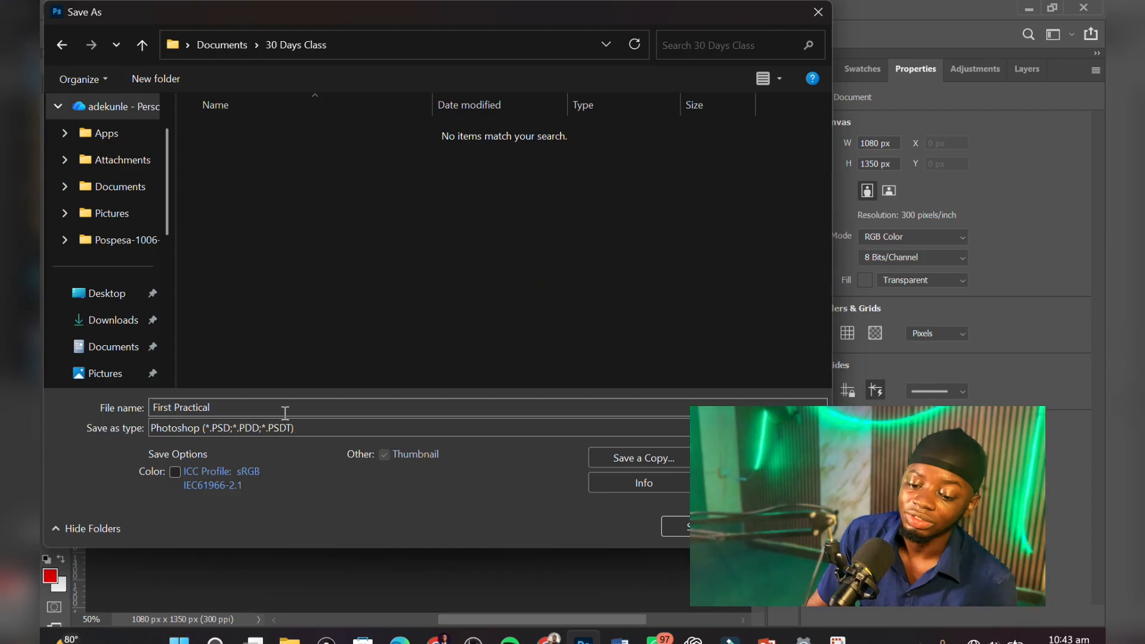
{"action": "key", "text": "Return"}
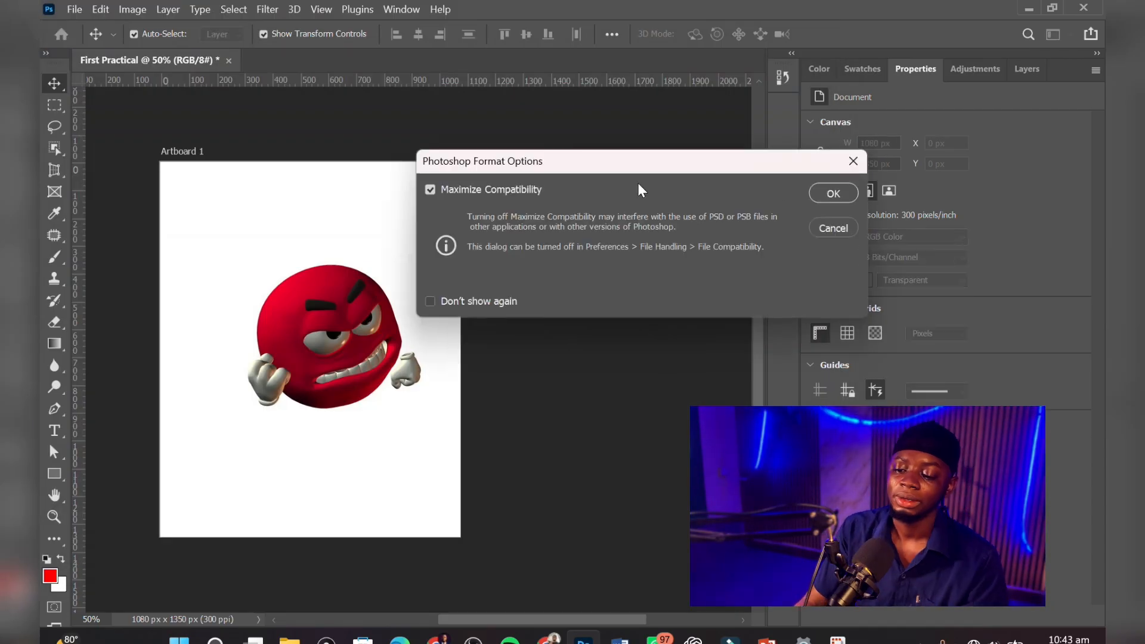
{"action": "left_click", "coordinate": [833, 194]}
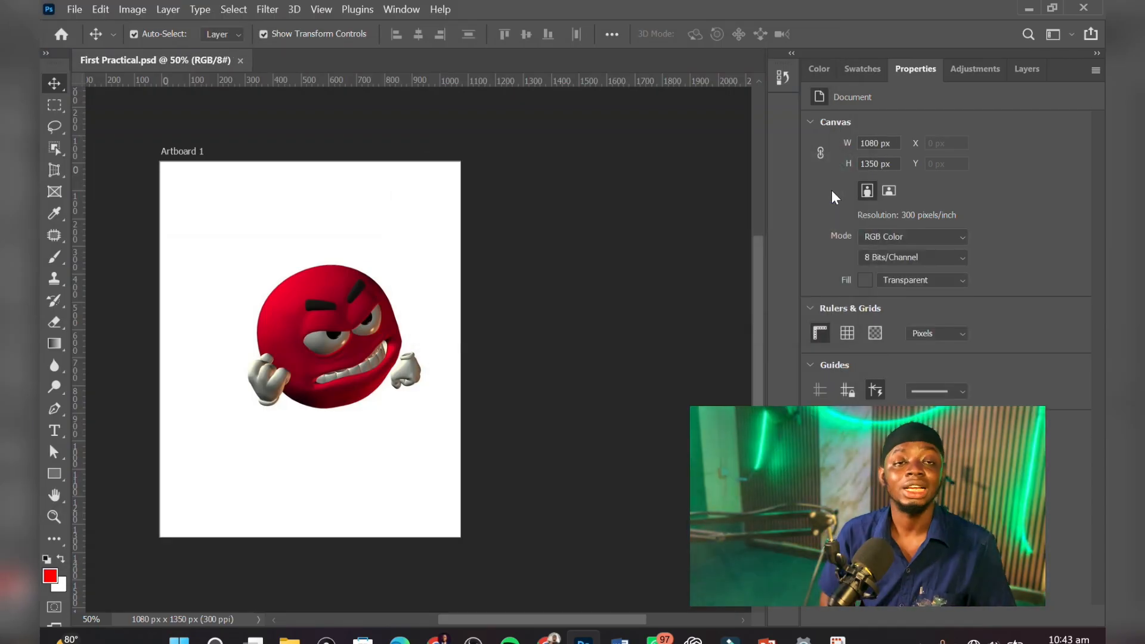